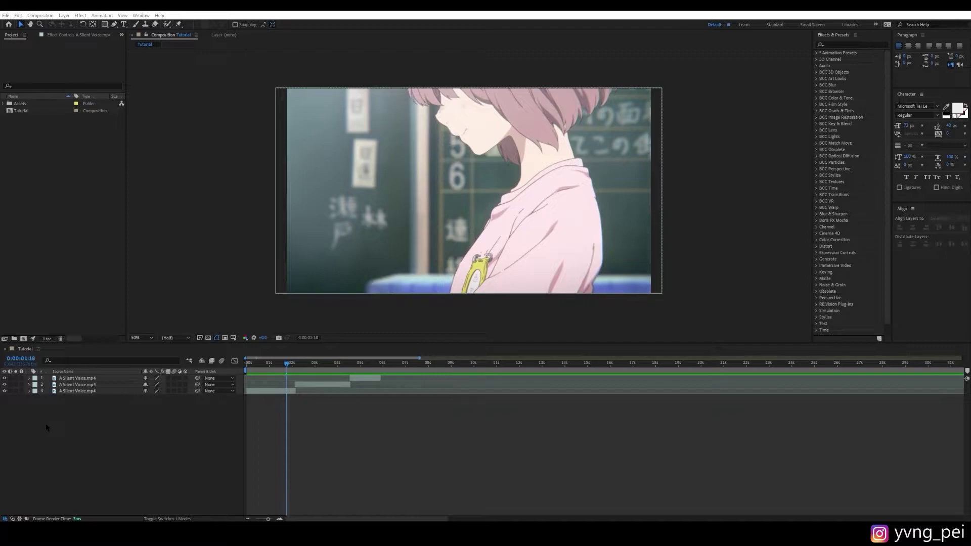
# - Enable Time Remap on the top A Silent Voice.mp4 clip and keyframe it at 0:00:04:18
pyautogui.moveTo(363, 379); pyautogui.dragTo(367, 379)
pyautogui.press('i')
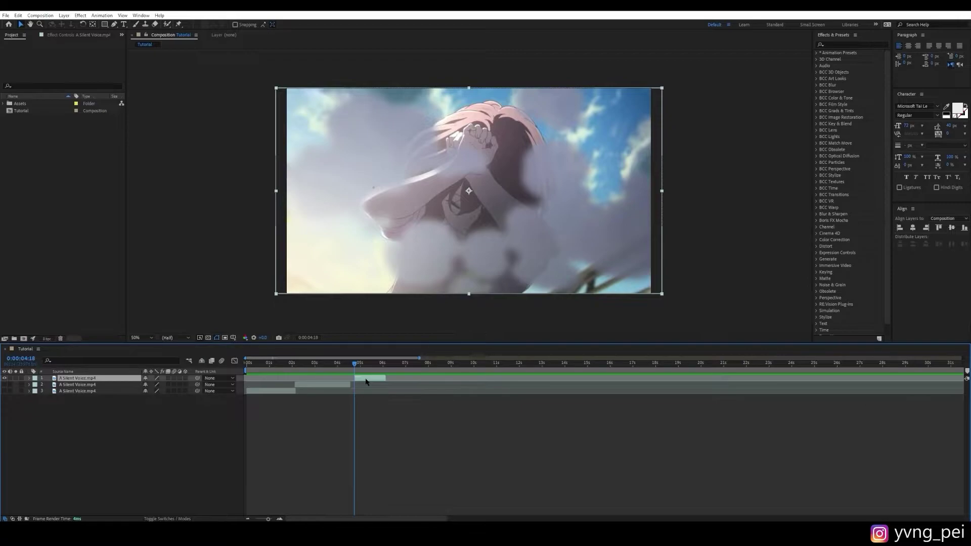
pyautogui.hotkey('ctrl', 'alt', 't')
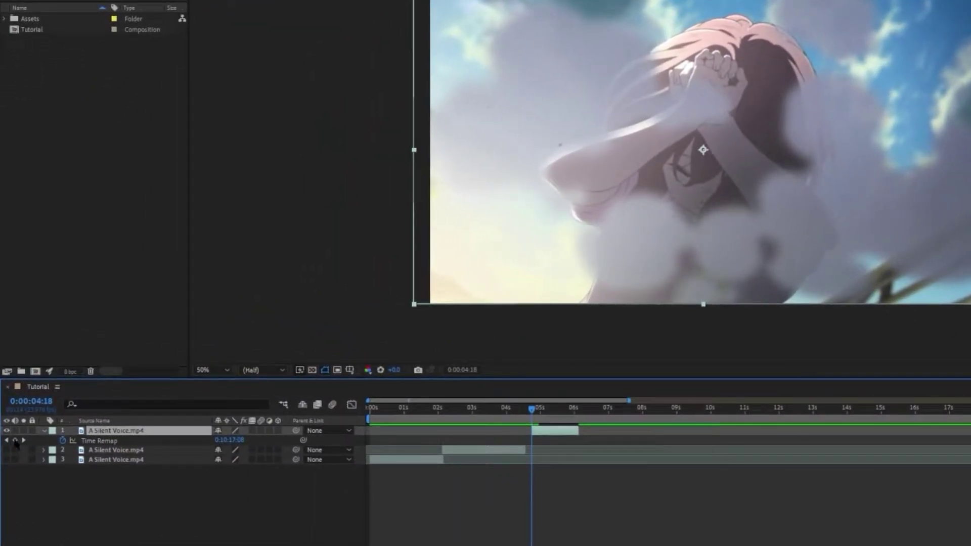
pyautogui.click(15, 441)
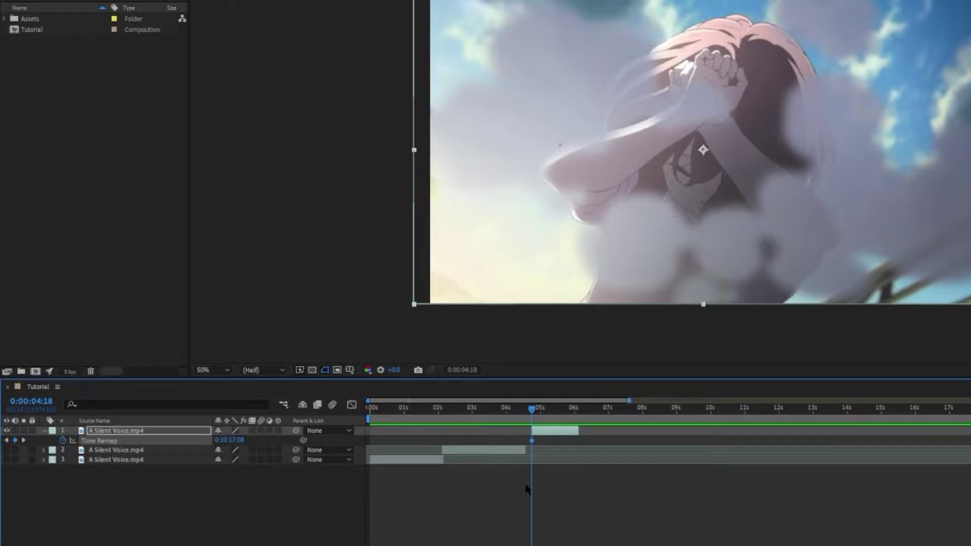
# - Add a second time-remap keyframe two frames later at 0:00:04:20
pyautogui.press('pagedown')
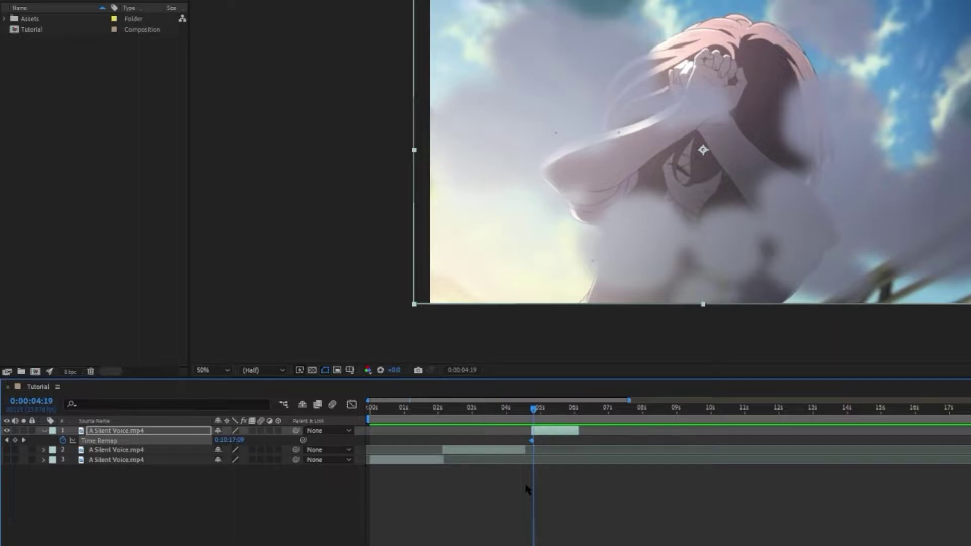
pyautogui.scroll(6, 527, 487)
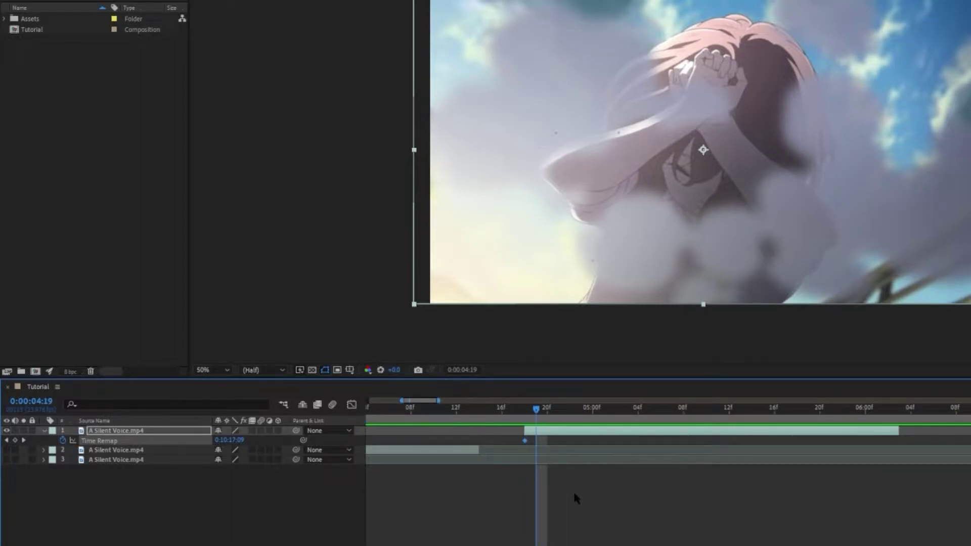
pyautogui.press('pagedown')
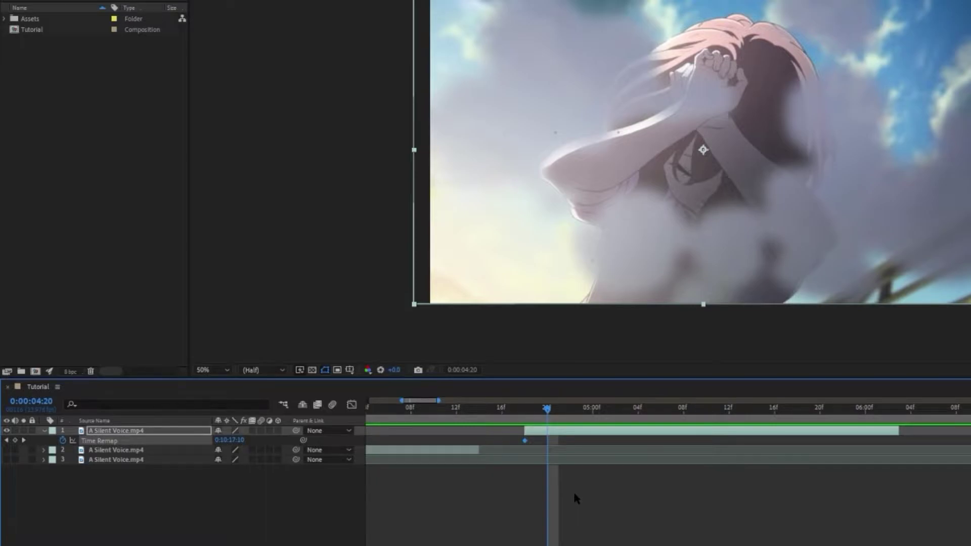
pyautogui.press('pageup')
pyautogui.press('pagedown')
pyautogui.press('pageup')
pyautogui.press('pagedown')
pyautogui.click(16, 441)
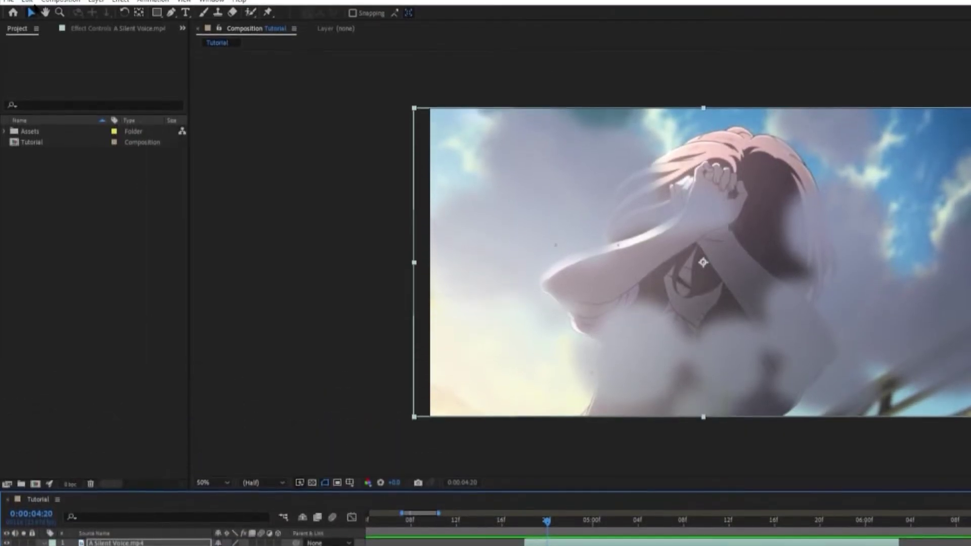
pyautogui.click(27, 23)
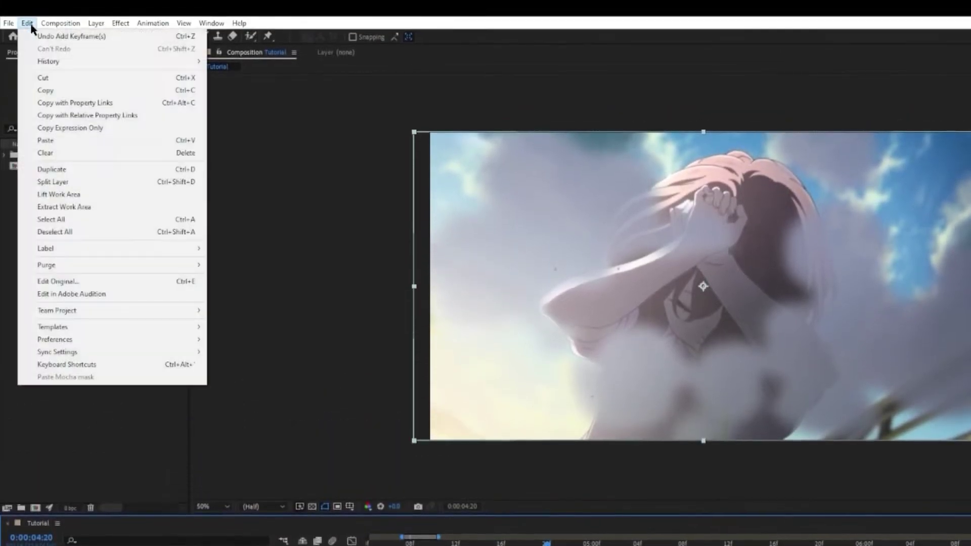
pyautogui.click(107, 370)
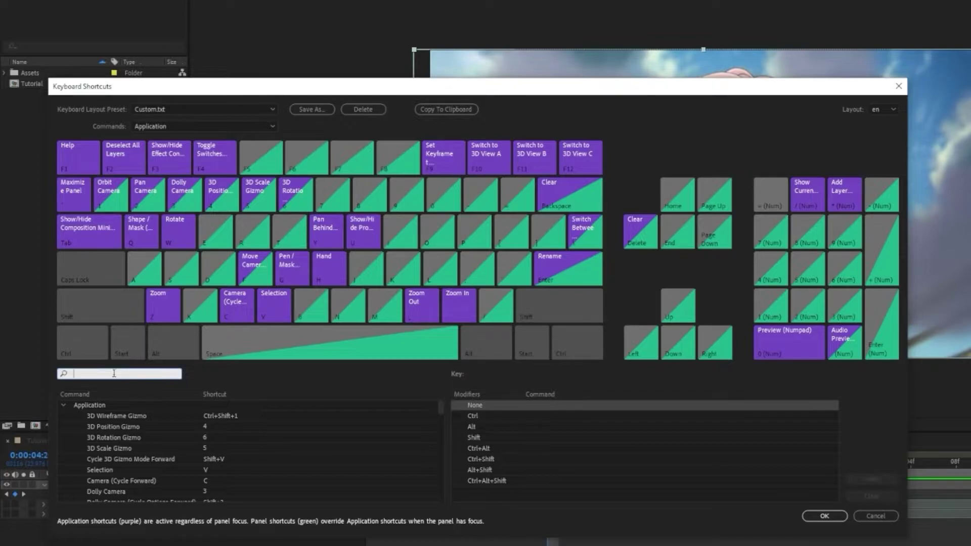
pyautogui.write('add keyf')
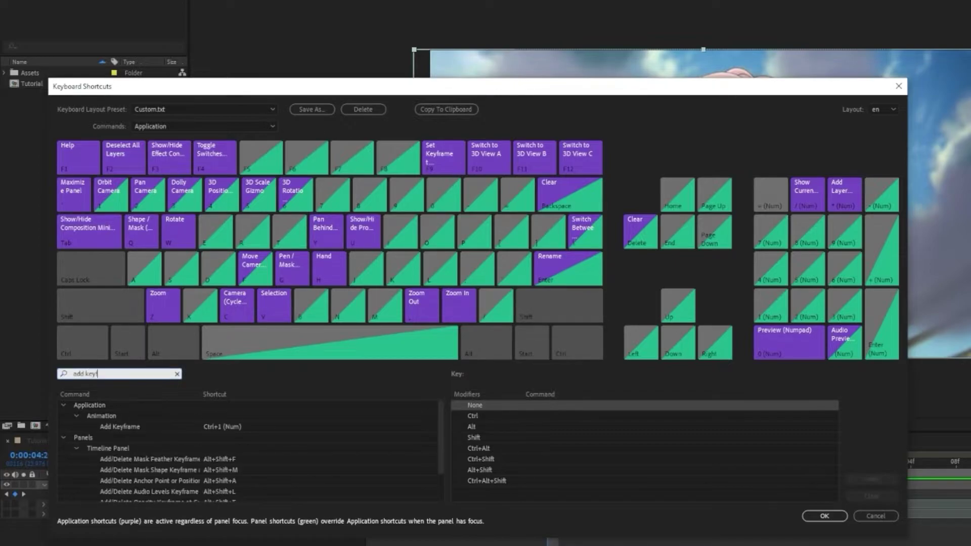
pyautogui.click(130, 429)
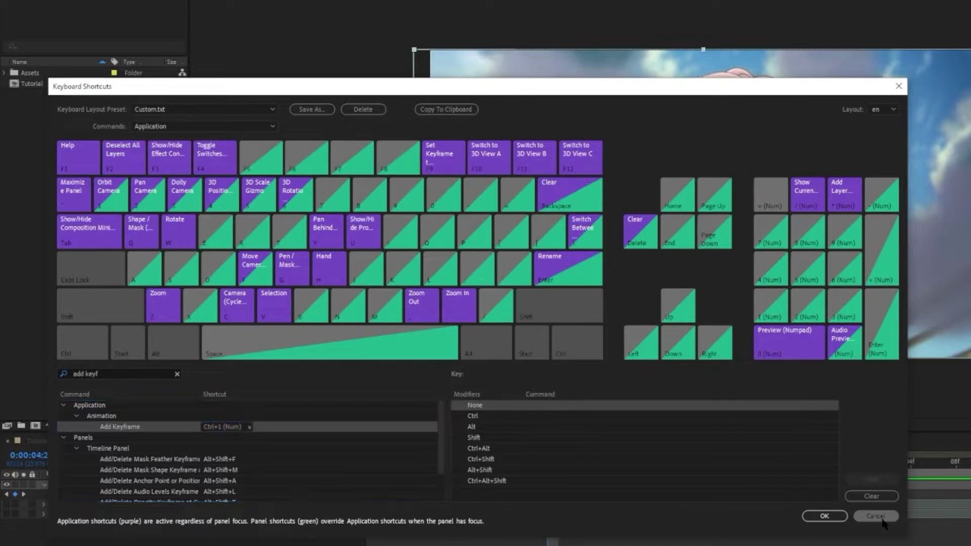
pyautogui.click(875, 516)
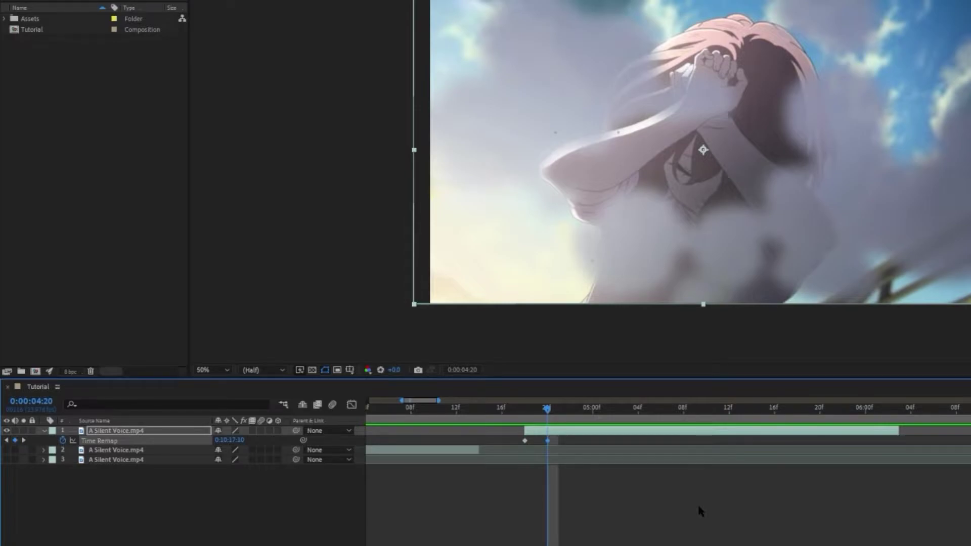
# - Add time-remap keyframes every two frames up to 0:00:06:01 and marquee-select them all
pyautogui.press('pagedown')
pyautogui.press('pagedown')
pyautogui.press('pagedown')
pyautogui.press('pagedown')
pyautogui.press('pagedown')
pyautogui.press('pagedown')
pyautogui.press('pagedown')
pyautogui.press('pagedown')
pyautogui.press('pagedown')
pyautogui.press('pagedown')
pyautogui.press('pagedown')
pyautogui.press('pagedown')
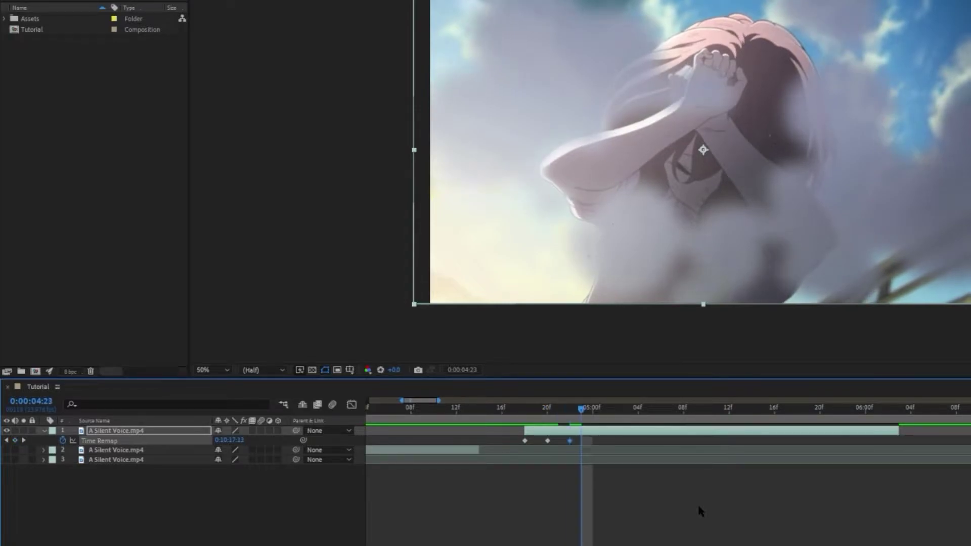
pyautogui.press('pagedown')
pyautogui.press('pagedown')
pyautogui.press('pagedown')
pyautogui.press('pagedown')
pyautogui.press('pagedown')
pyautogui.press('pagedown')
pyautogui.press('pagedown')
pyautogui.press('pagedown')
pyautogui.press('pagedown')
pyautogui.press('pagedown')
pyautogui.press('pagedown')
pyautogui.press('pagedown')
pyautogui.press('pagedown')
pyautogui.press('pagedown')
pyautogui.press('pagedown')
pyautogui.press('pagedown')
pyautogui.press('pagedown')
pyautogui.press('pagedown')
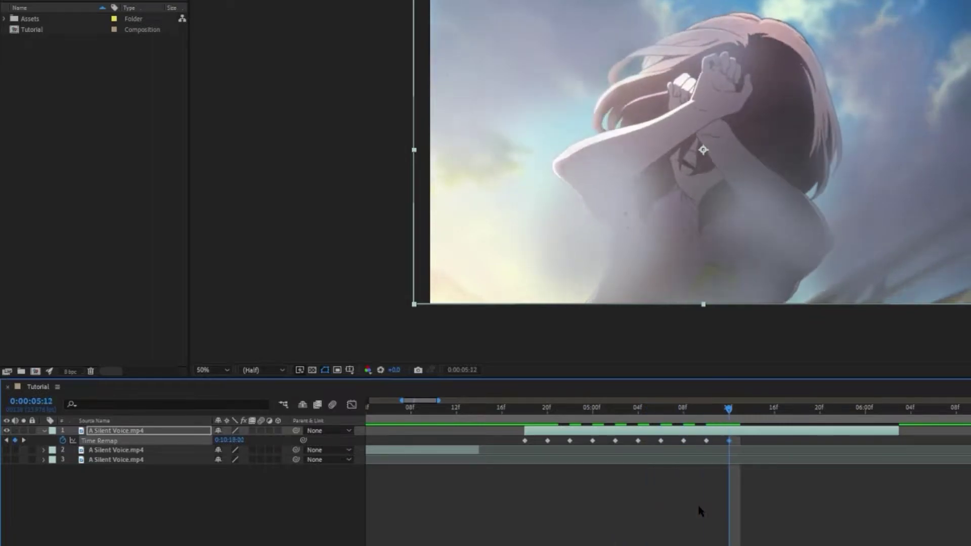
pyautogui.click(914, 444)
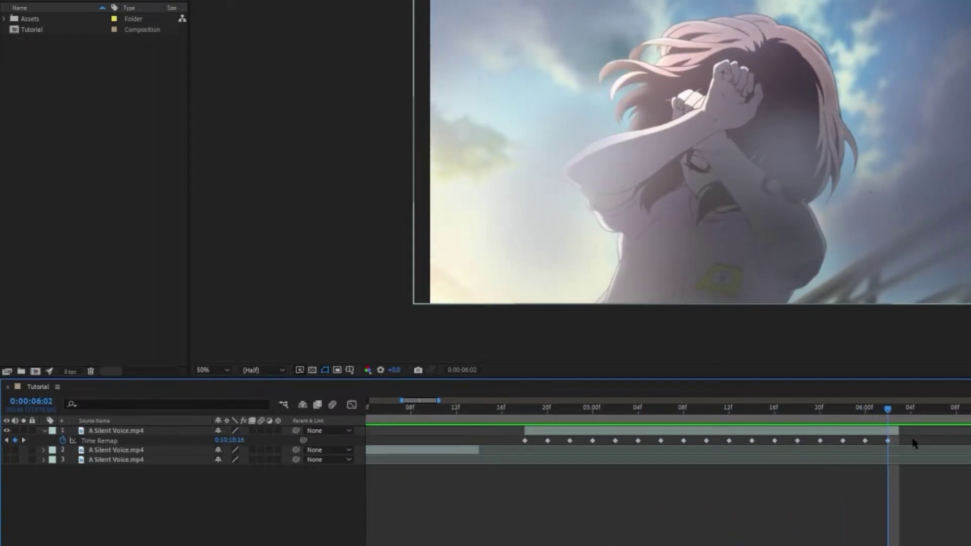
pyautogui.moveTo(914, 444); pyautogui.dragTo(516, 453)
# - Drag the last keyframe left so all 17 keyframes sit one frame apart
pyautogui.moveTo(527, 412); pyautogui.dragTo(535, 413)
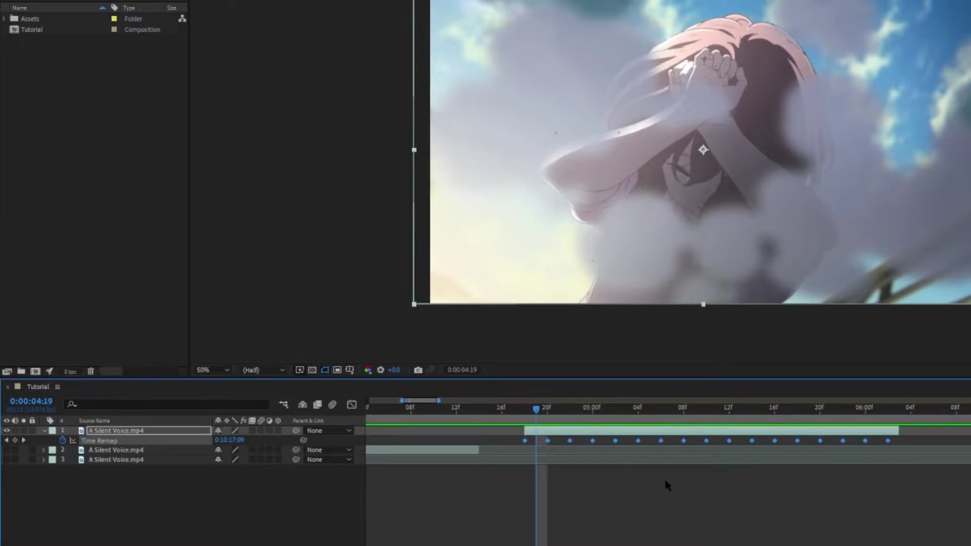
pyautogui.moveTo(889, 443)
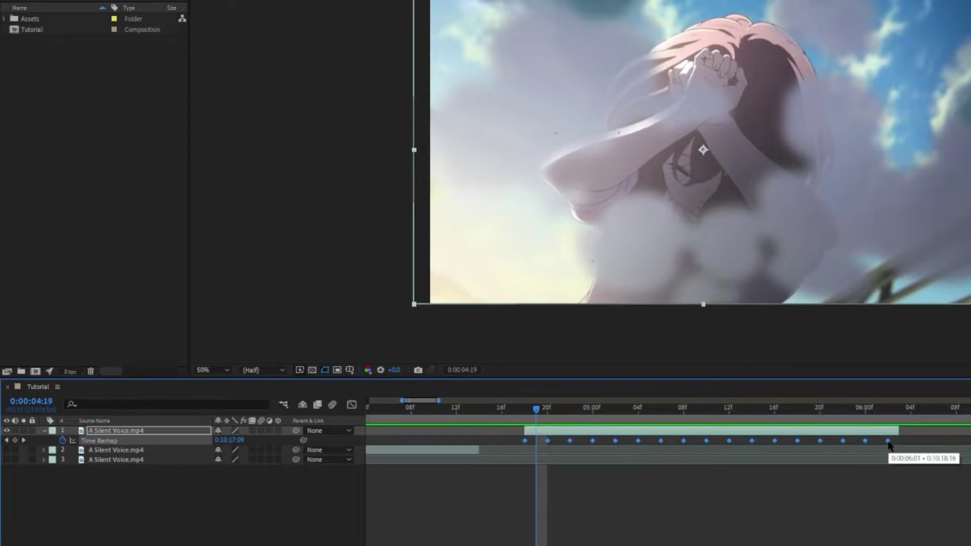
pyautogui.moveTo(889, 443); pyautogui.dragTo(709, 464)
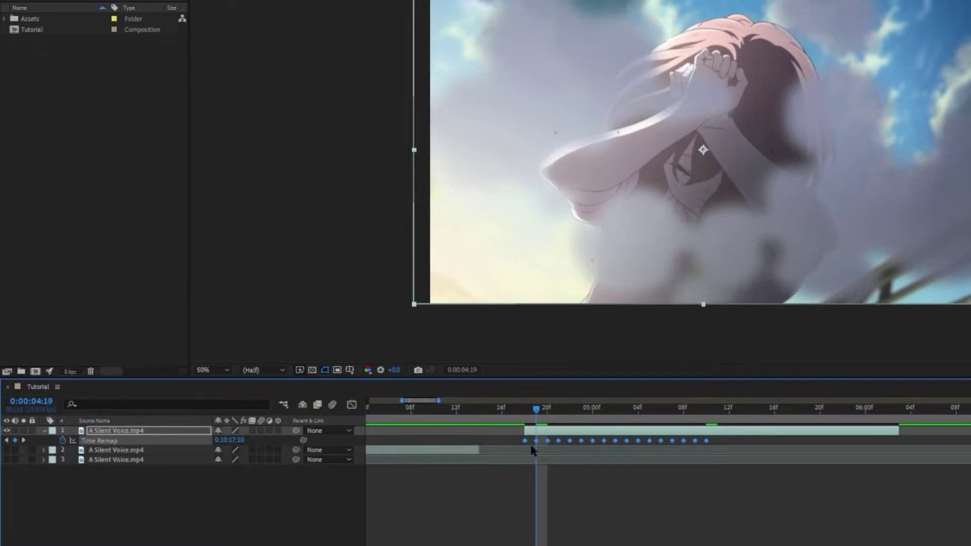
pyautogui.press('=')
pyautogui.press('=')
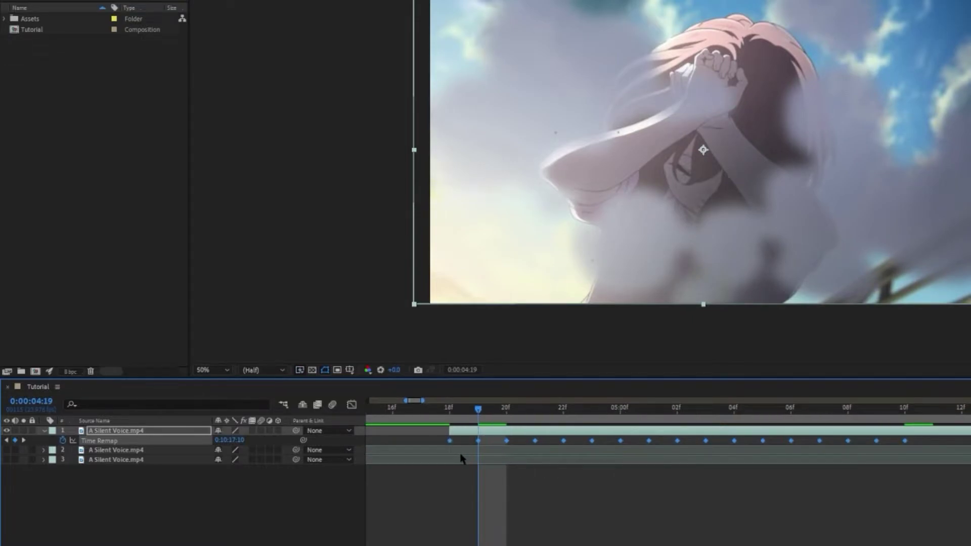
pyautogui.press('=')
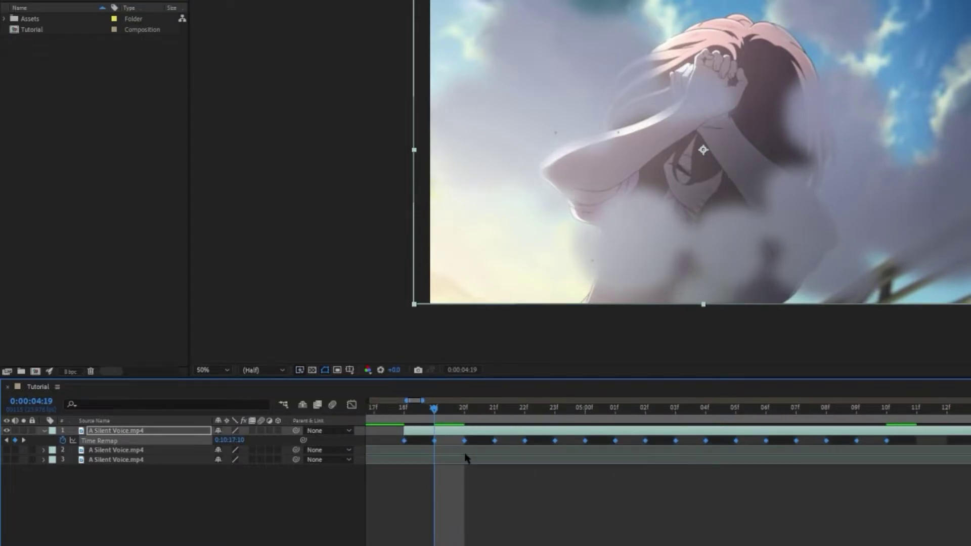
# - Step and scrub from 0:00:04:18 to 0:00:05:07 to check the retimed motion
pyautogui.click(422, 413)
pyautogui.press('pageup')
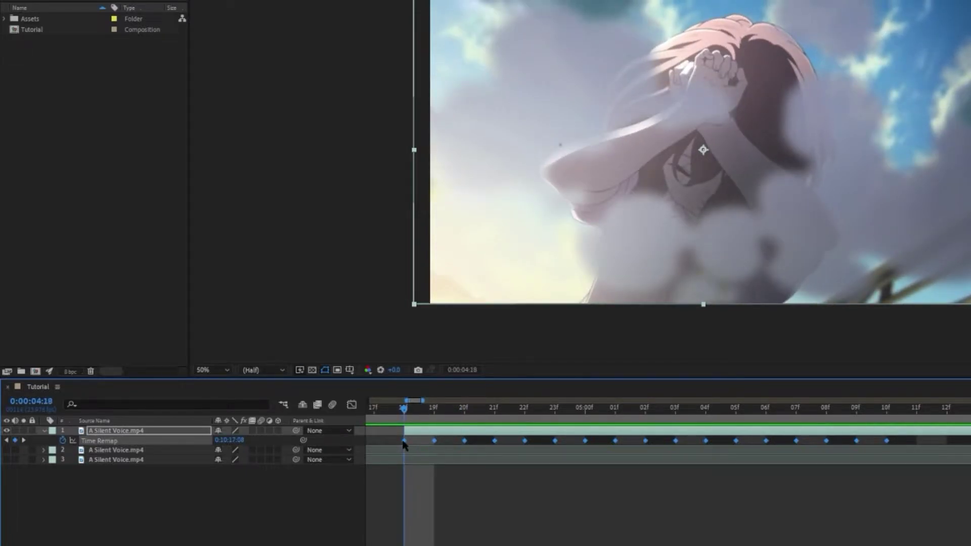
pyautogui.press('pagedown')
pyautogui.press('pagedown')
pyautogui.press('pagedown')
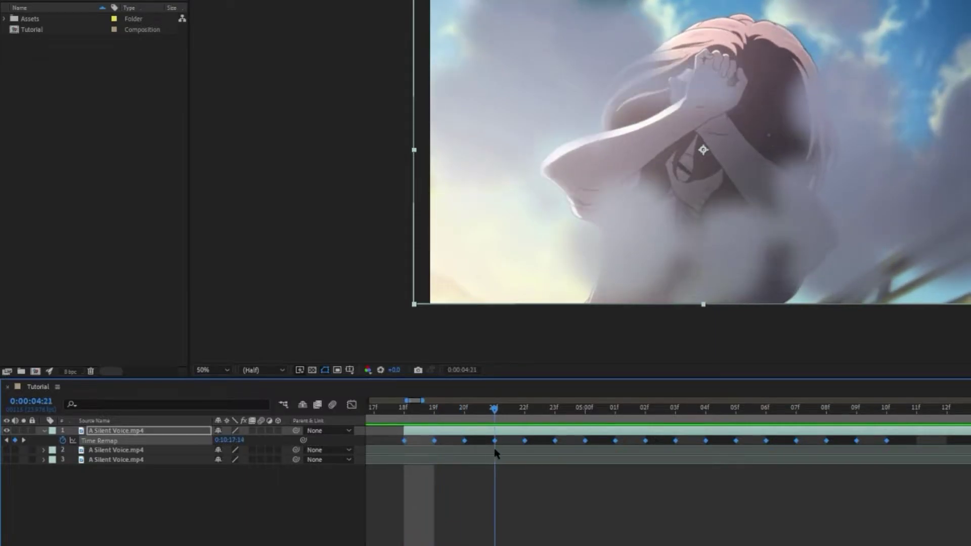
pyautogui.press('pagedown')
pyautogui.press('pagedown')
pyautogui.press('pagedown')
pyautogui.press('pagedown')
pyautogui.press('pagedown')
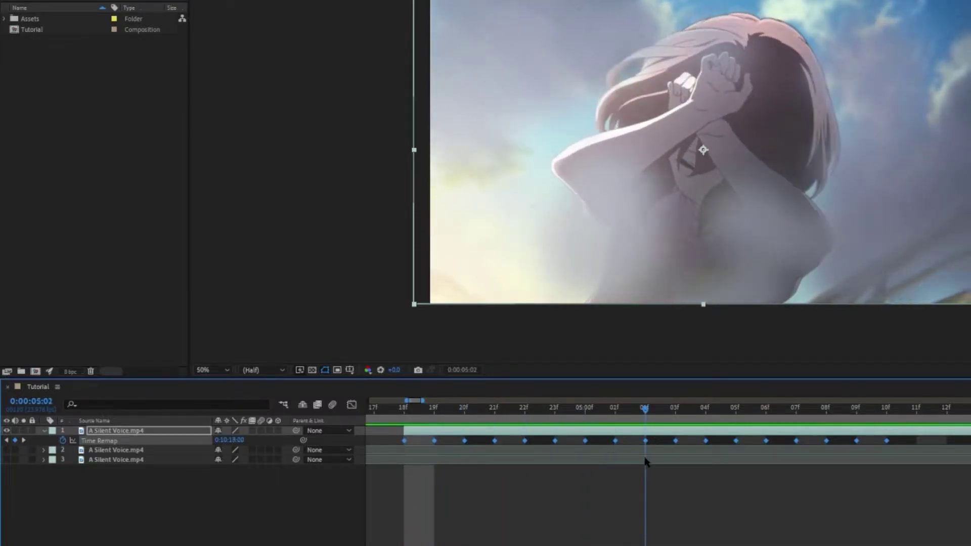
pyautogui.moveTo(646, 461); pyautogui.dragTo(923, 436)
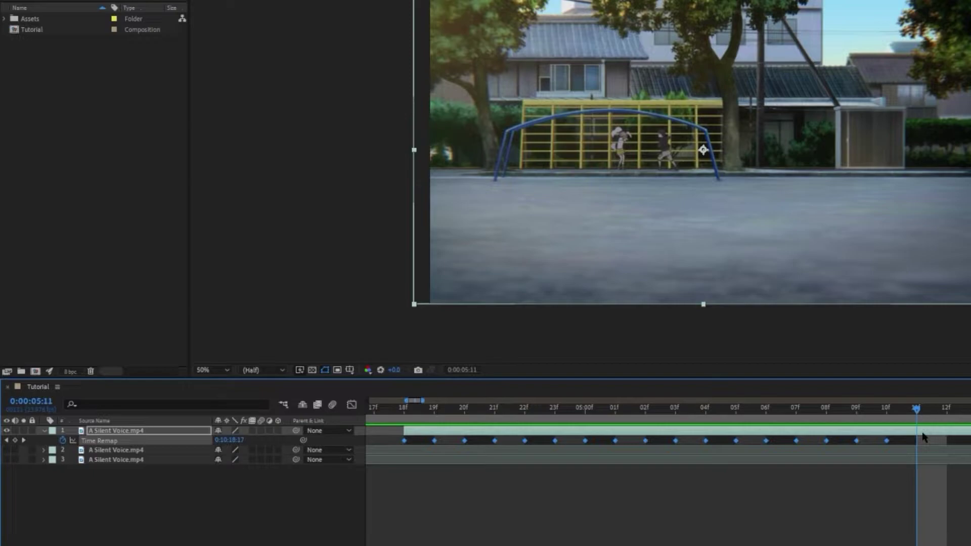
# - Trim the clip's out point to the current frame and preview the slowed section
pyautogui.hotkey('alt', ']')
pyautogui.click(923, 436)
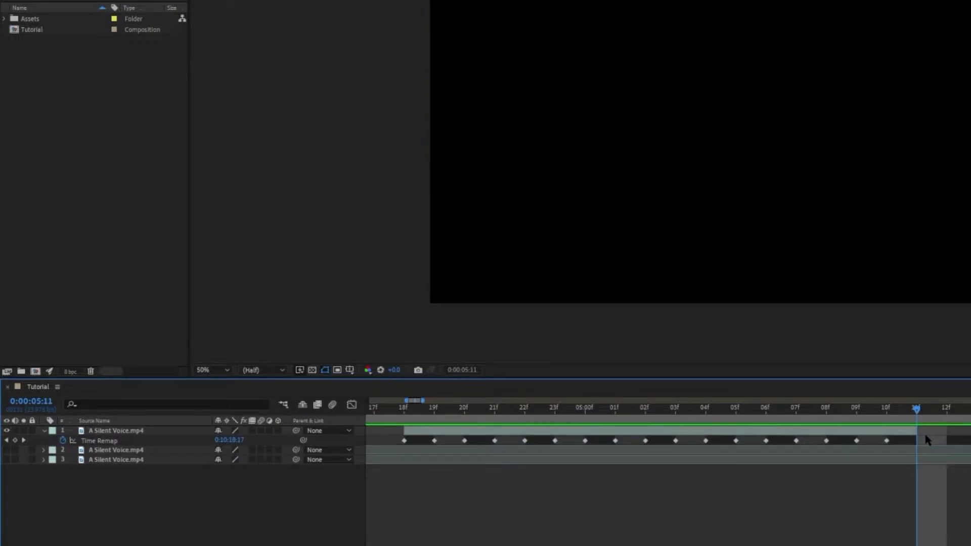
pyautogui.click(405, 410)
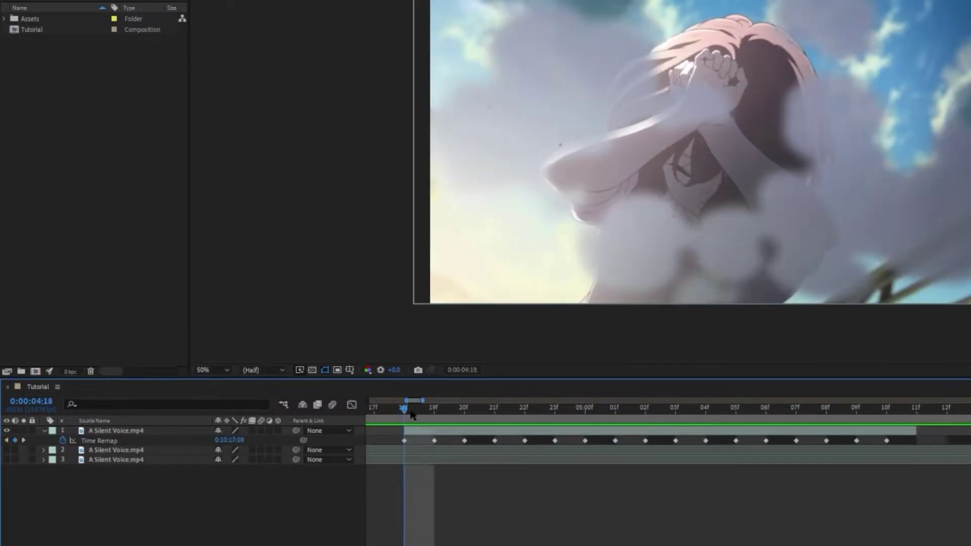
pyautogui.click(917, 410)
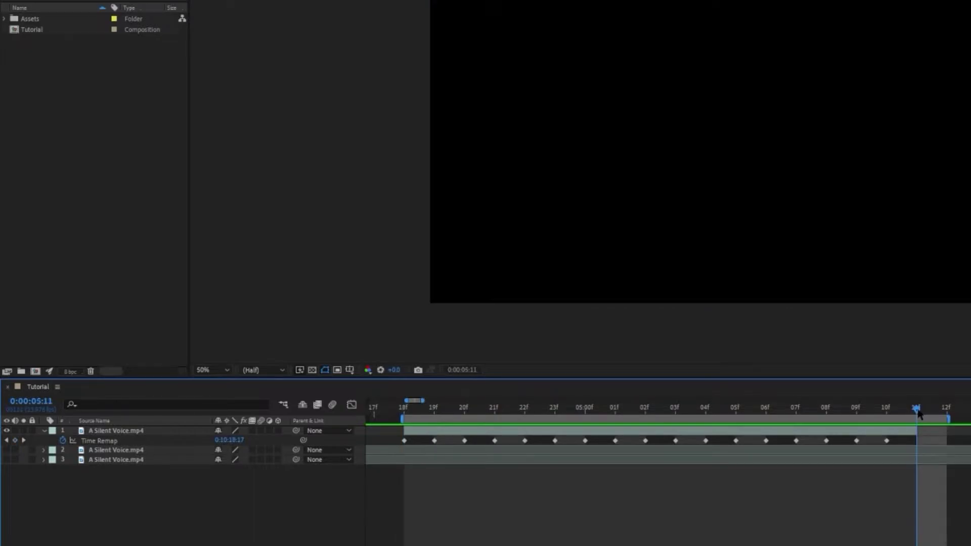
pyautogui.click(896, 416)
pyautogui.press('n')
pyautogui.press('space')
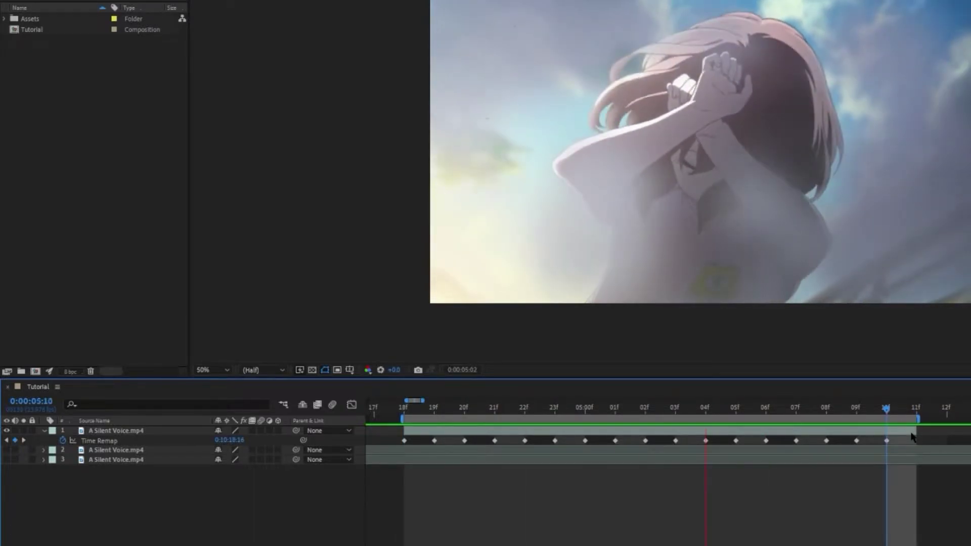
# - Precompose the clip into A Silent Voice.mp4 Comp 1, moving all attributes into it
pyautogui.click(803, 434)
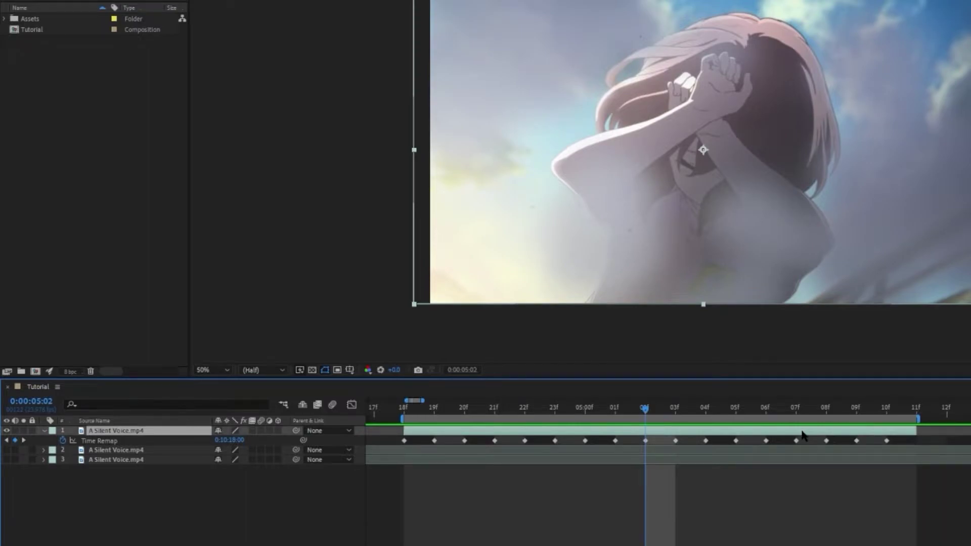
pyautogui.rightClick(804, 434)
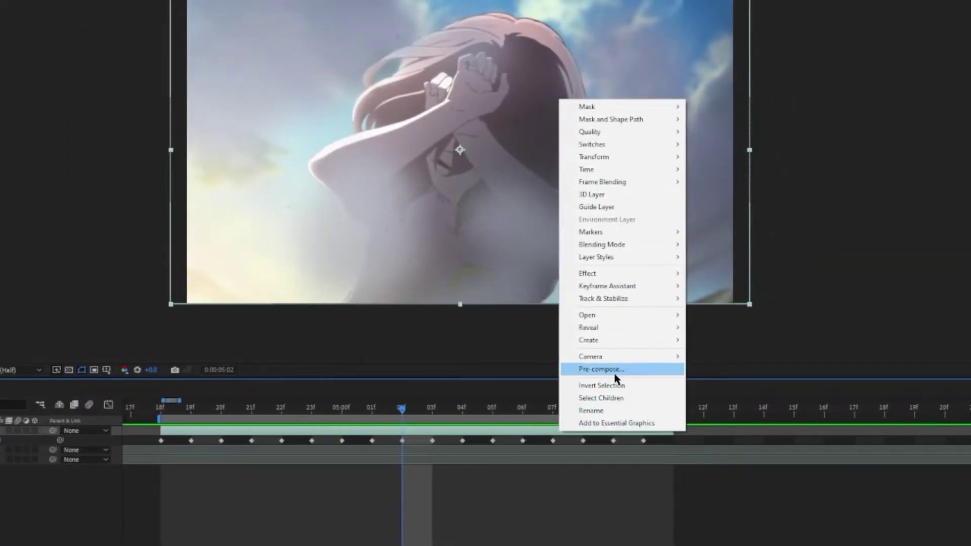
pyautogui.click(615, 374)
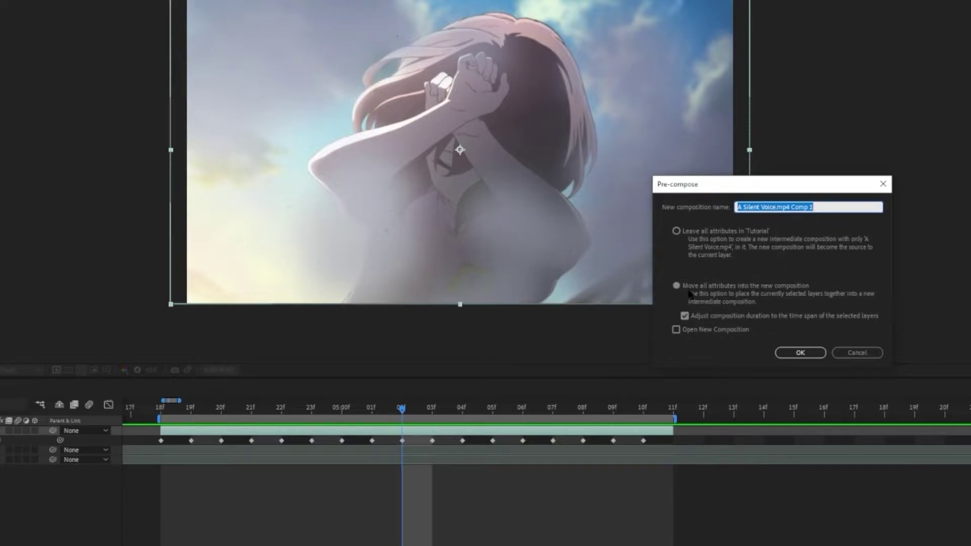
pyautogui.click(773, 293)
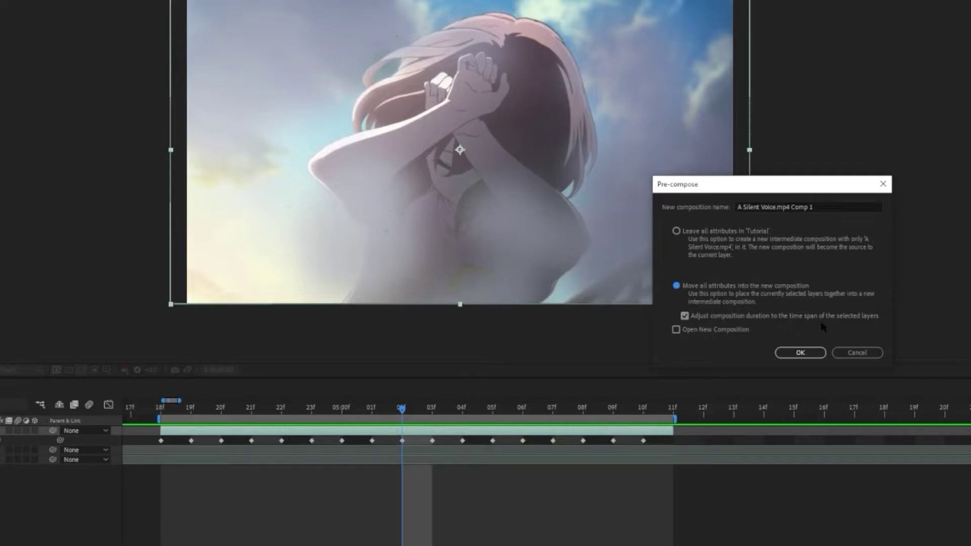
pyautogui.click(804, 354)
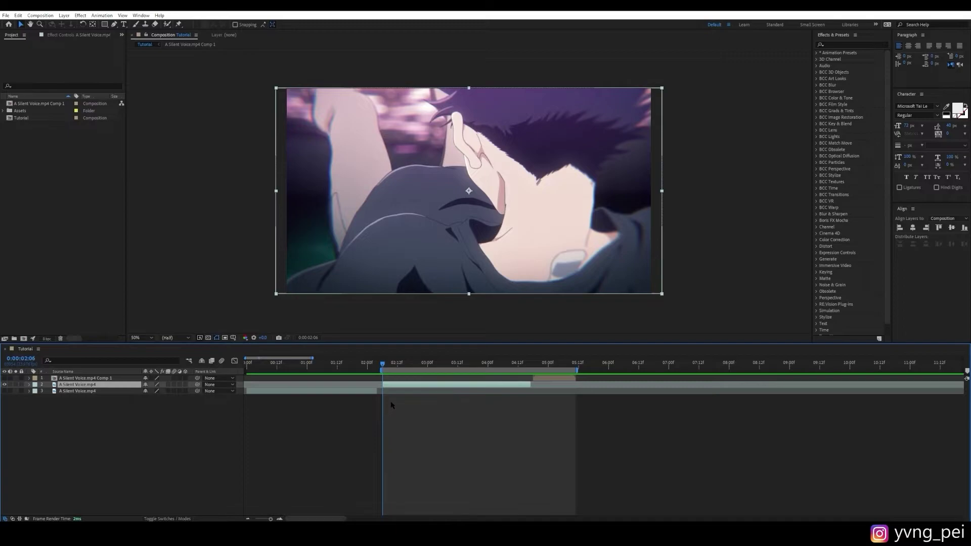
# - Move the current time to the first cut point at 0:00:02:08
pyautogui.scroll(3, 387, 410)
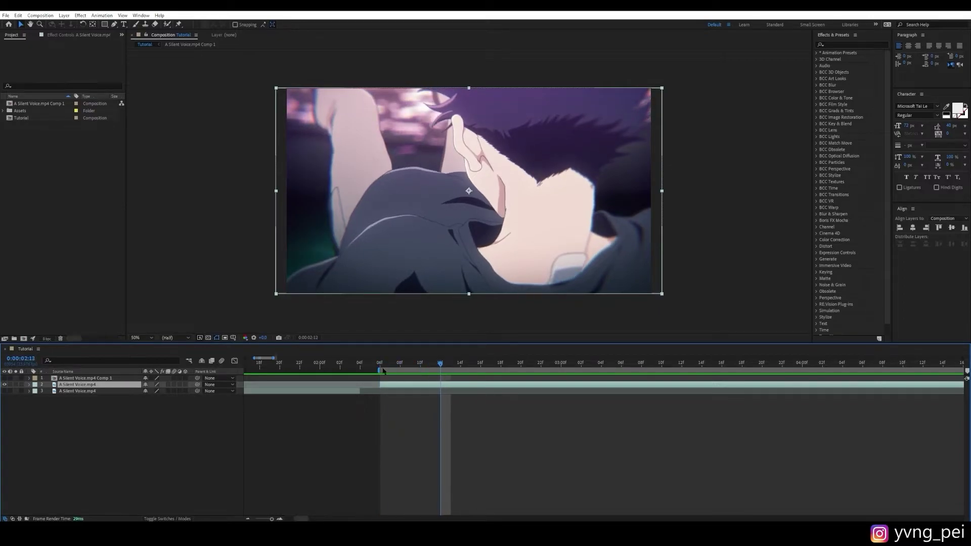
pyautogui.click(382, 370)
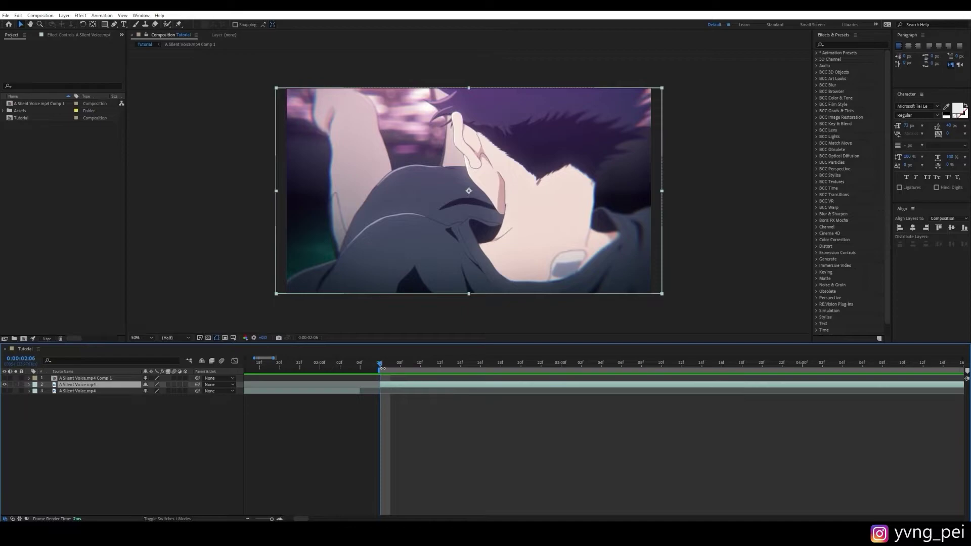
pyautogui.press('pagedown')
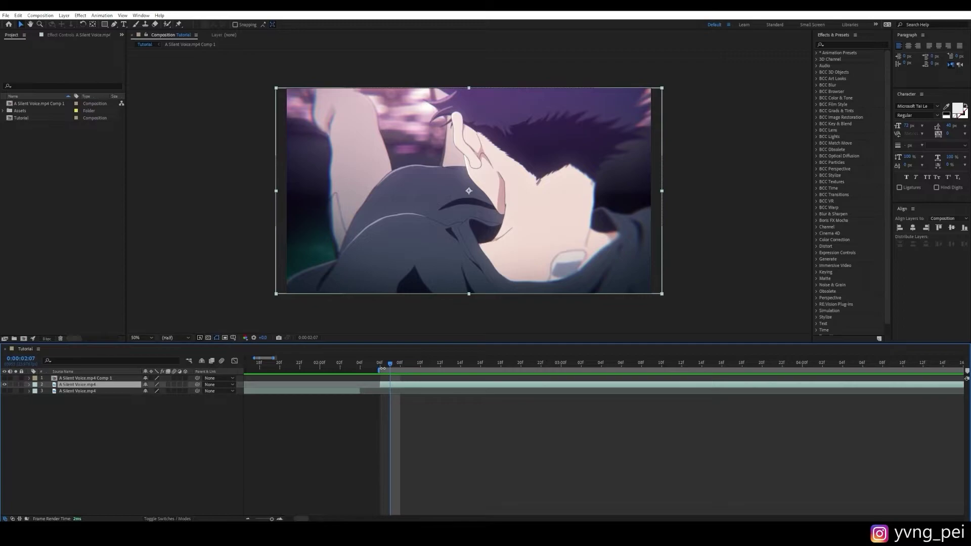
pyautogui.press('pagedown')
pyautogui.press('pageup')
pyautogui.press('pageup')
pyautogui.press('pagedown')
pyautogui.press('pagedown')
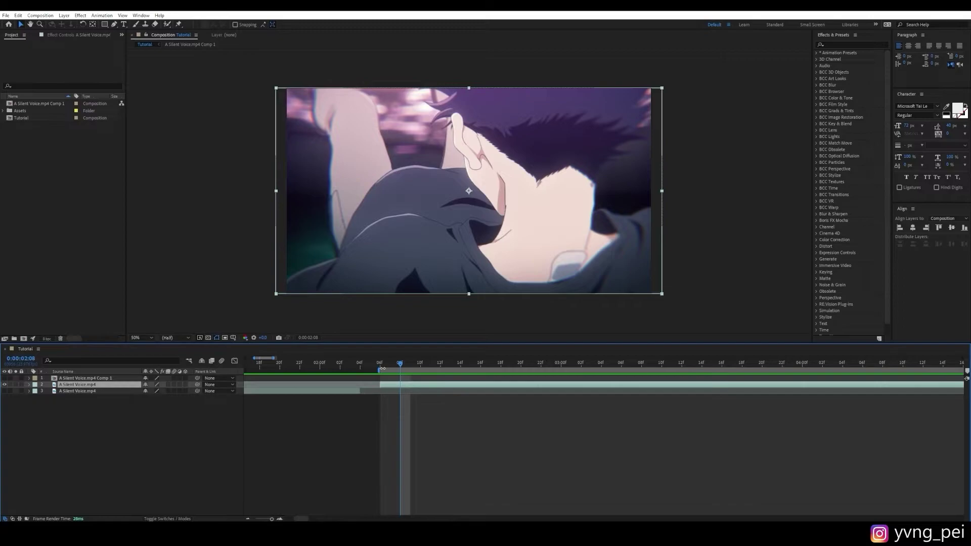
# - Split the clip with Ctrl+Shift+D every two frames up to about 0:00:04:16
pyautogui.hotkey('ctrl', 'shift', 'd')
pyautogui.press('pagedown')
pyautogui.press('pagedown')
pyautogui.hotkey('ctrl', 'shift', 'd')
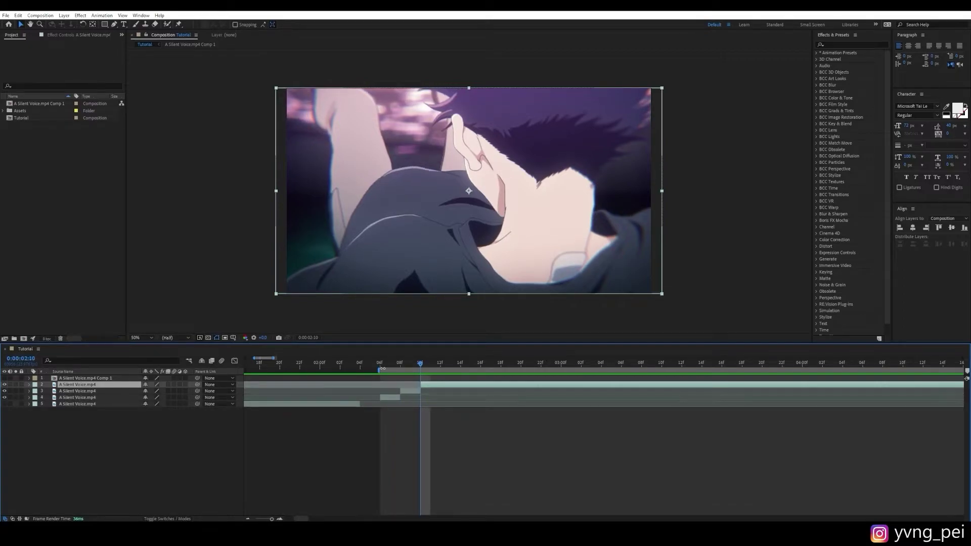
pyautogui.press('pagedown')
pyautogui.press('pagedown')
pyautogui.hotkey('ctrl', 'shift', 'd')
pyautogui.press('pagedown')
pyautogui.press('pagedown')
pyautogui.hotkey('ctrl', 'shift', 'd')
pyautogui.press('pagedown')
pyautogui.press('pagedown')
pyautogui.hotkey('ctrl', 'shift', 'd')
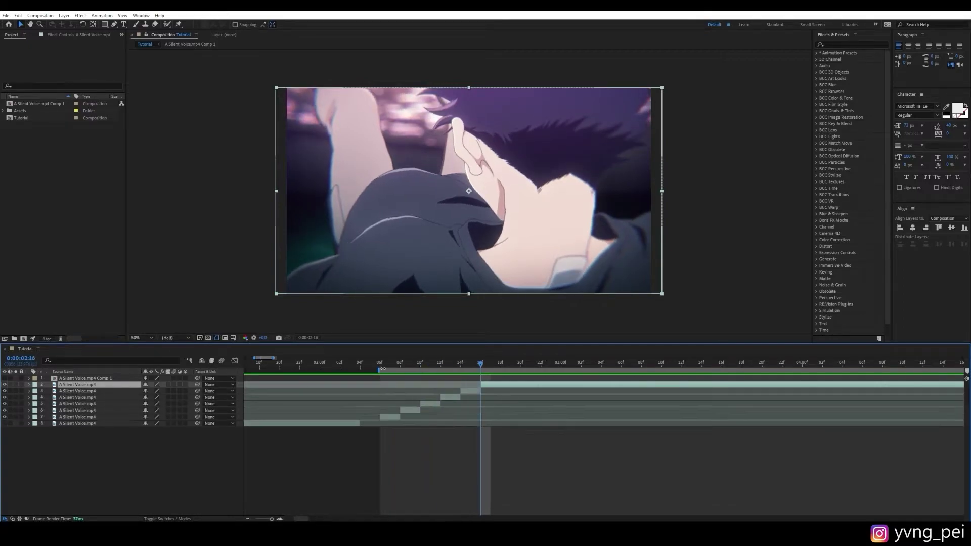
pyautogui.press('pagedown')
pyautogui.press('pagedown')
pyautogui.hotkey('ctrl', 'shift', 'd')
pyautogui.press('pagedown')
pyautogui.press('pagedown')
pyautogui.hotkey('ctrl', 'shift', 'd')
pyautogui.press('pagedown')
pyautogui.press('pagedown')
pyautogui.hotkey('ctrl', 'shift', 'd')
pyautogui.press('pagedown')
pyautogui.press('pagedown')
pyautogui.hotkey('ctrl', 'shift', 'd')
pyautogui.press('pagedown')
pyautogui.press('pagedown')
pyautogui.hotkey('ctrl', 'shift', 'd')
pyautogui.press('pagedown')
pyautogui.press('pagedown')
pyautogui.hotkey('ctrl', 'shift', 'd')
pyautogui.press('pagedown')
pyautogui.press('pagedown')
pyautogui.hotkey('ctrl', 'shift', 'd')
pyautogui.press('pagedown')
pyautogui.press('pagedown')
pyautogui.hotkey('ctrl', 'shift', 'd')
pyautogui.press('pagedown')
pyautogui.press('pagedown')
pyautogui.hotkey('ctrl', 'shift', 'd')
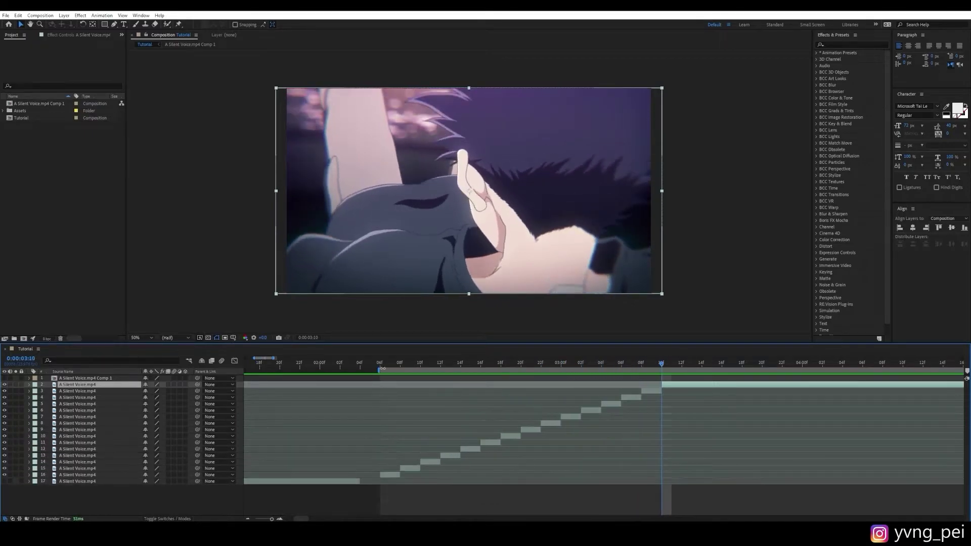
pyautogui.press('pagedown')
pyautogui.press('pagedown')
pyautogui.hotkey('ctrl', 'shift', 'd')
pyautogui.press('pagedown')
pyautogui.press('pagedown')
pyautogui.hotkey('ctrl', 'shift', 'd')
pyautogui.press('pagedown')
pyautogui.press('pagedown')
pyautogui.hotkey('ctrl', 'shift', 'd')
pyautogui.press('pagedown')
pyautogui.press('pagedown')
pyautogui.hotkey('ctrl', 'shift', 'd')
pyautogui.press('pagedown')
pyautogui.press('pagedown')
pyautogui.hotkey('ctrl', 'shift', 'd')
pyautogui.press('pagedown')
pyautogui.press('pagedown')
pyautogui.hotkey('ctrl', 'shift', 'd')
pyautogui.press('pagedown')
pyautogui.press('pagedown')
pyautogui.hotkey('ctrl', 'shift', 'd')
pyautogui.press('pagedown')
pyautogui.press('pagedown')
pyautogui.hotkey('ctrl', 'shift', 'd')
pyautogui.press('pagedown')
pyautogui.press('pagedown')
pyautogui.hotkey('ctrl', 'shift', 'd')
pyautogui.press('pagedown')
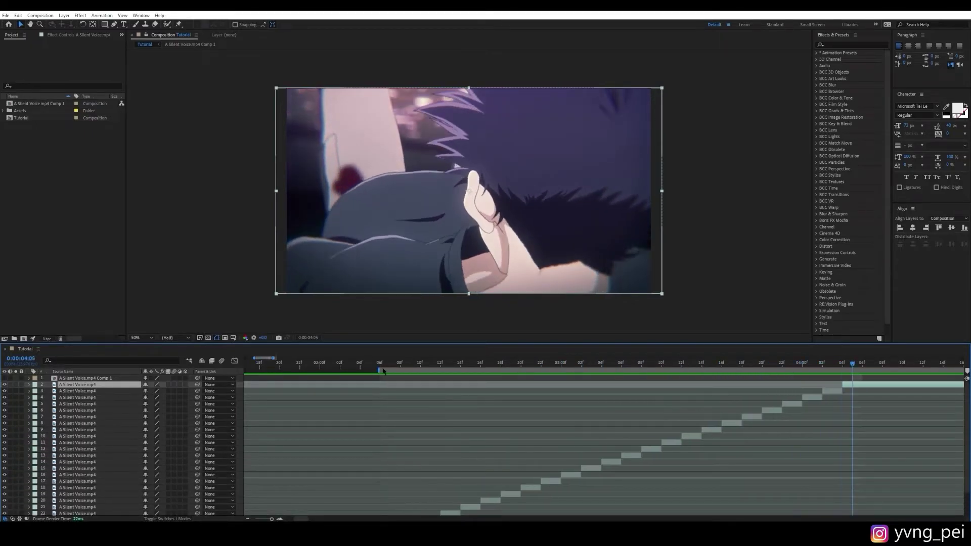
pyautogui.press('pagedown')
pyautogui.hotkey('ctrl', 'shift', 'd')
pyautogui.press('pagedown')
pyautogui.press('pagedown')
pyautogui.hotkey('ctrl', 'shift', 'd')
pyautogui.press('pagedown')
pyautogui.press('pagedown')
pyautogui.hotkey('ctrl', 'shift', 'd')
pyautogui.press('pagedown')
pyautogui.press('pagedown')
pyautogui.hotkey('ctrl', 'shift', 'd')
pyautogui.press('pagedown')
pyautogui.press('pagedown')
pyautogui.hotkey('ctrl', 'shift', 'd')
pyautogui.scroll(-1, 245, 375)
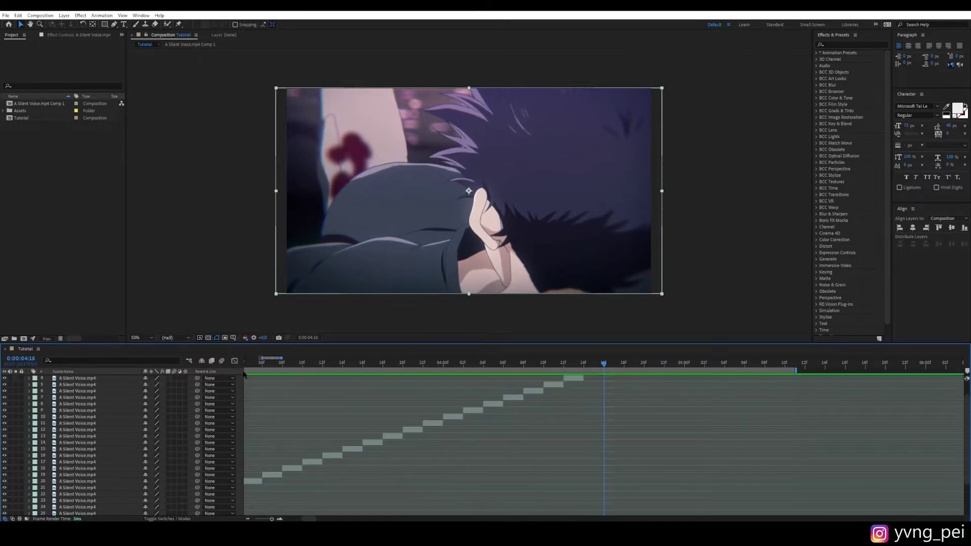
pyautogui.hscroll(-5, 320, 409)
pyautogui.keyDown('alt'); pyautogui.scroll(-5, 344, 433); pyautogui.keyUp('alt')
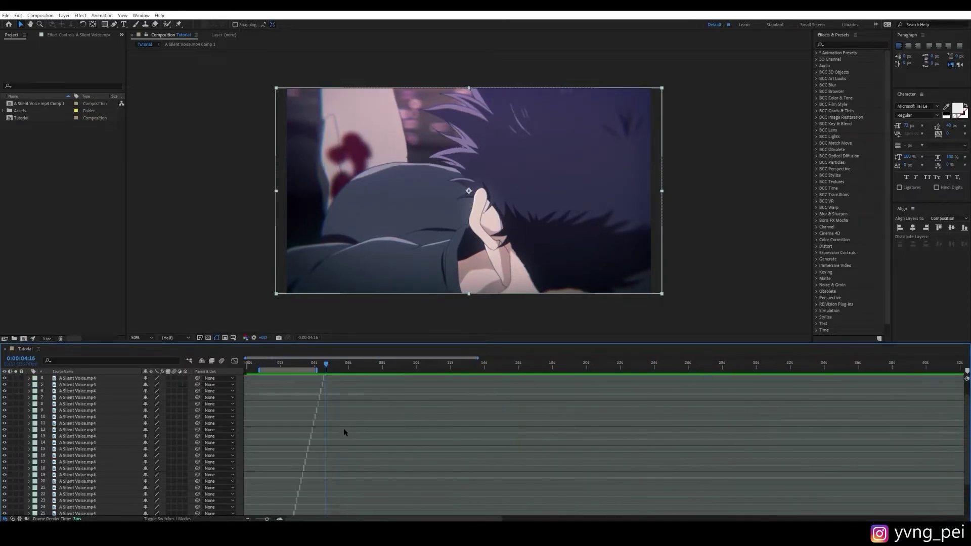
pyautogui.scroll(-3, 281, 433)
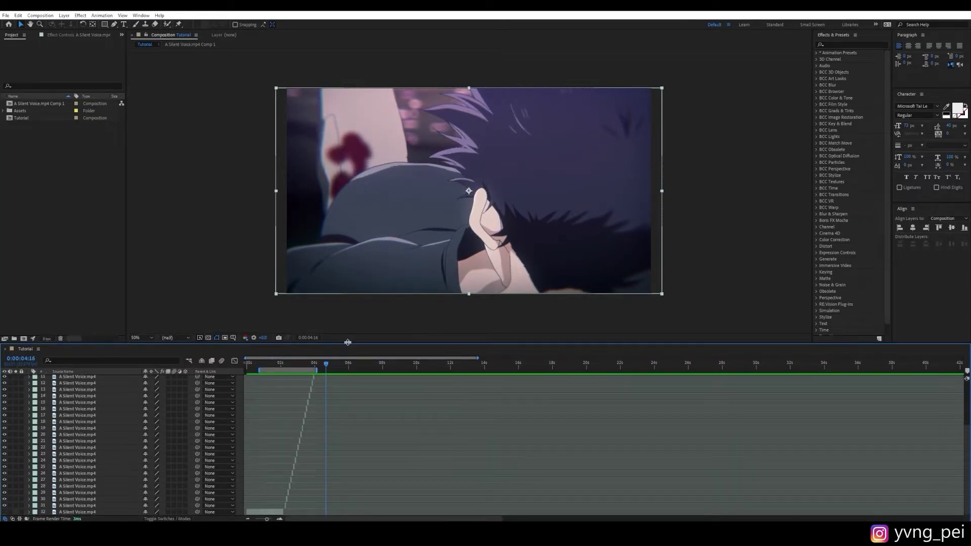
pyautogui.moveTo(347, 342); pyautogui.dragTo(348, 307)
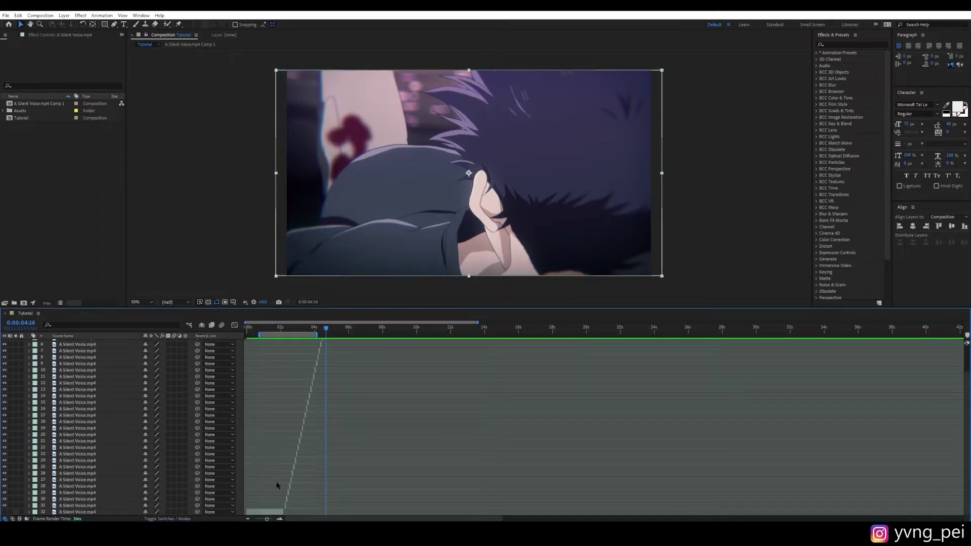
pyautogui.keyDown('alt'); pyautogui.scroll(5, 277, 486); pyautogui.keyUp('alt')
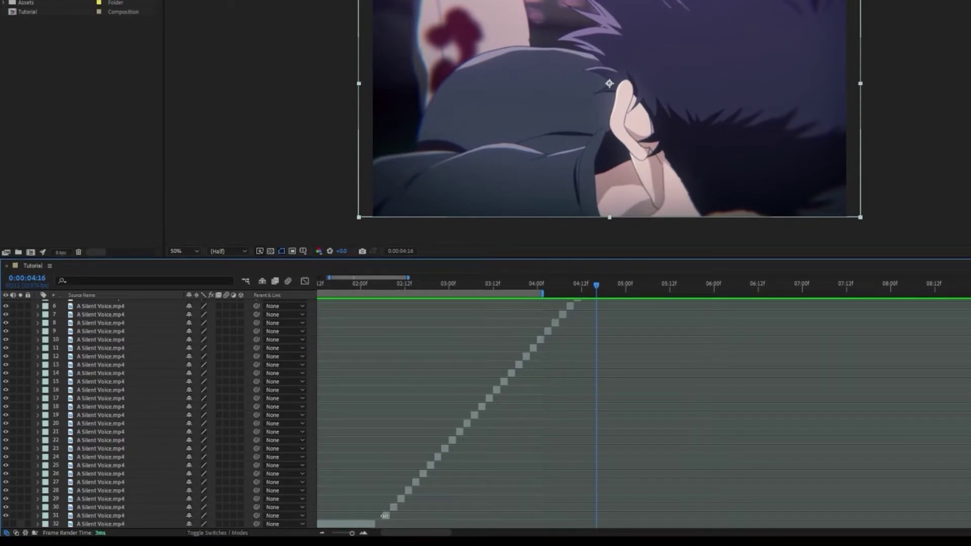
# - Select layers 2 through 31 and drag their out points left to halve each layer
pyautogui.click(125, 516)
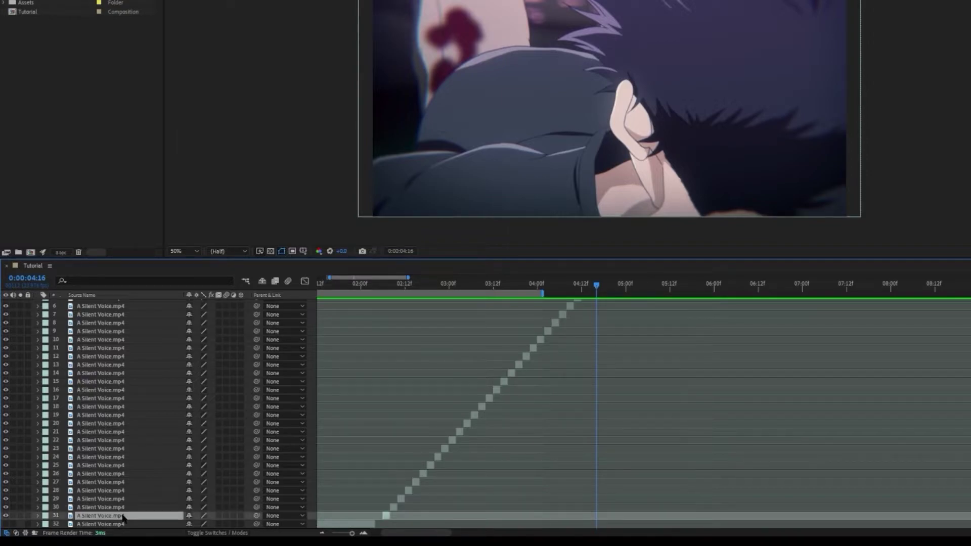
pyautogui.hotkey('ctrl', 'shift', 'c')
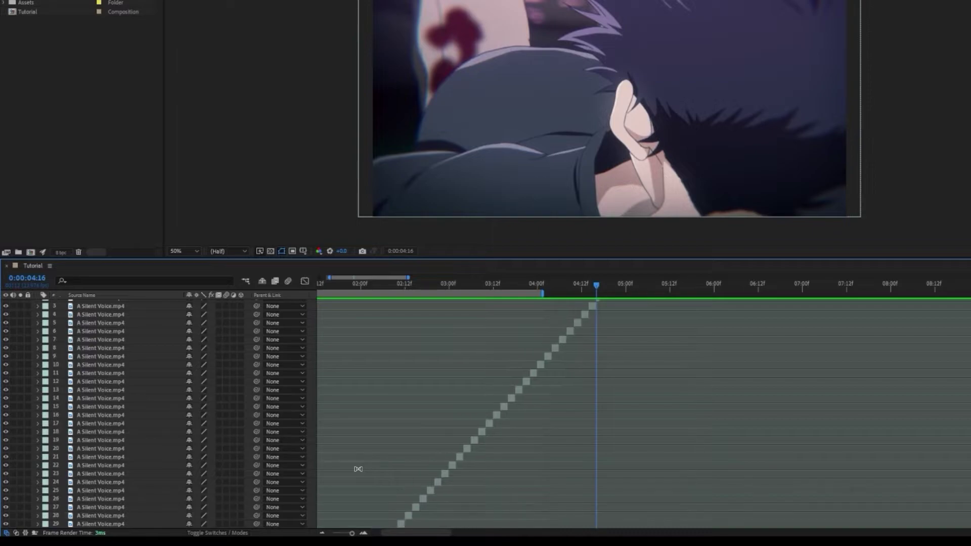
pyautogui.press('Return')
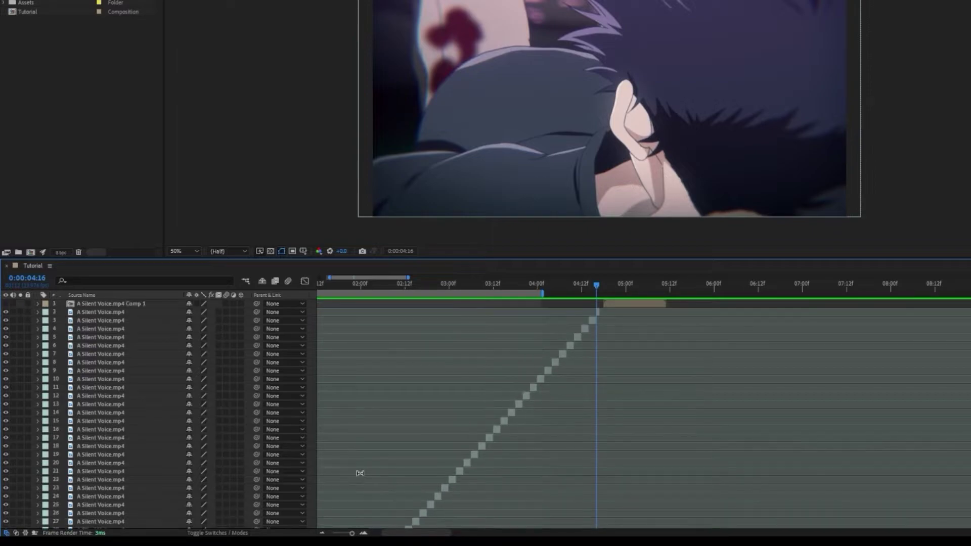
pyautogui.keyDown('shift'); pyautogui.click(112, 312); pyautogui.keyUp('shift')
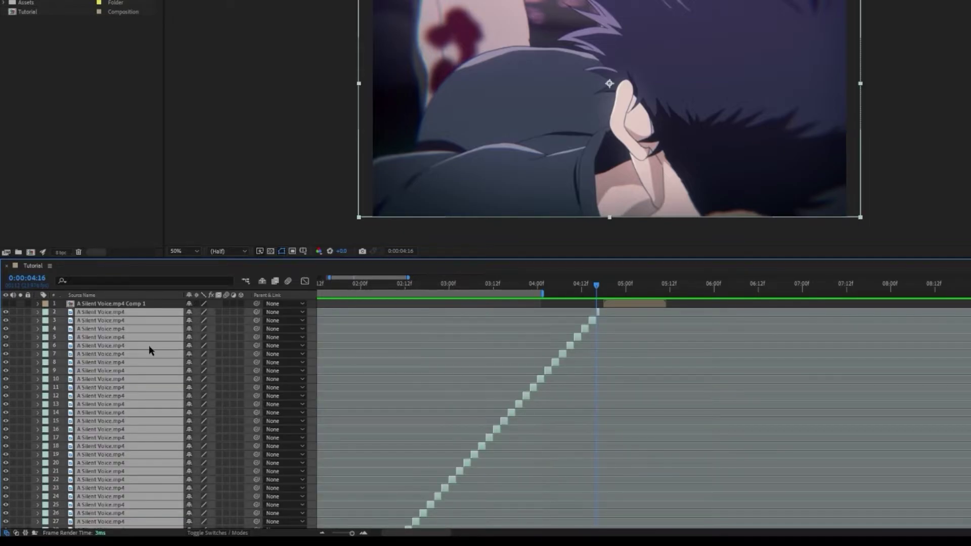
pyautogui.scroll(-3, 149, 345)
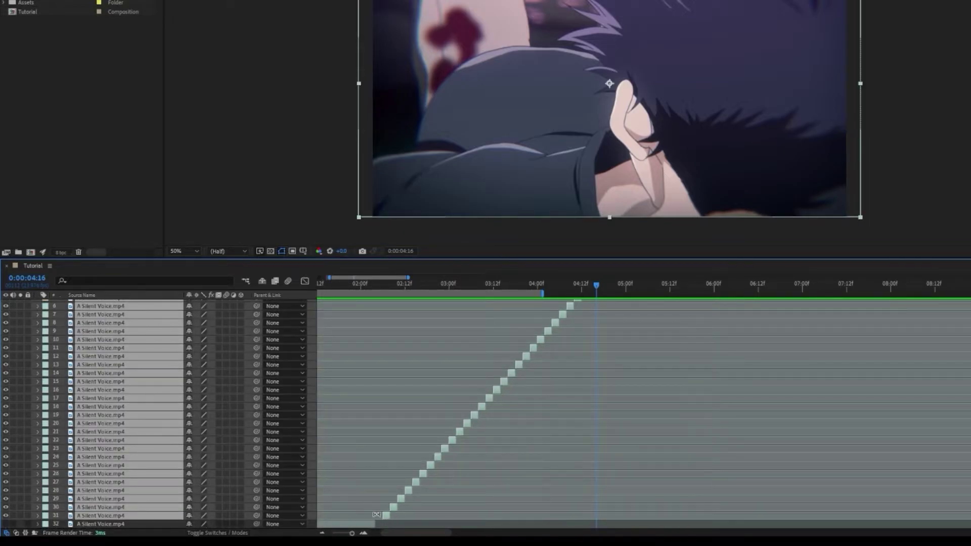
pyautogui.scroll(2, 369, 514)
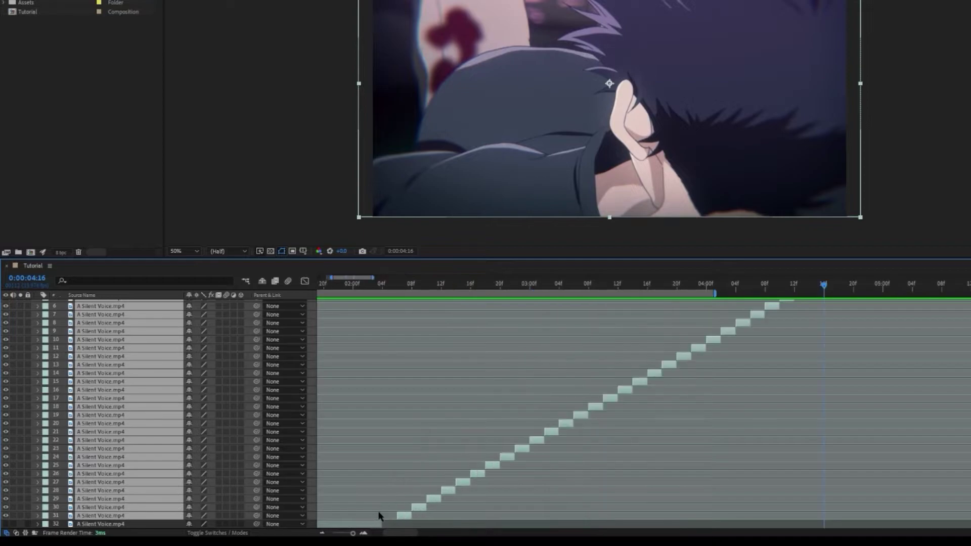
pyautogui.scroll(2, 381, 516)
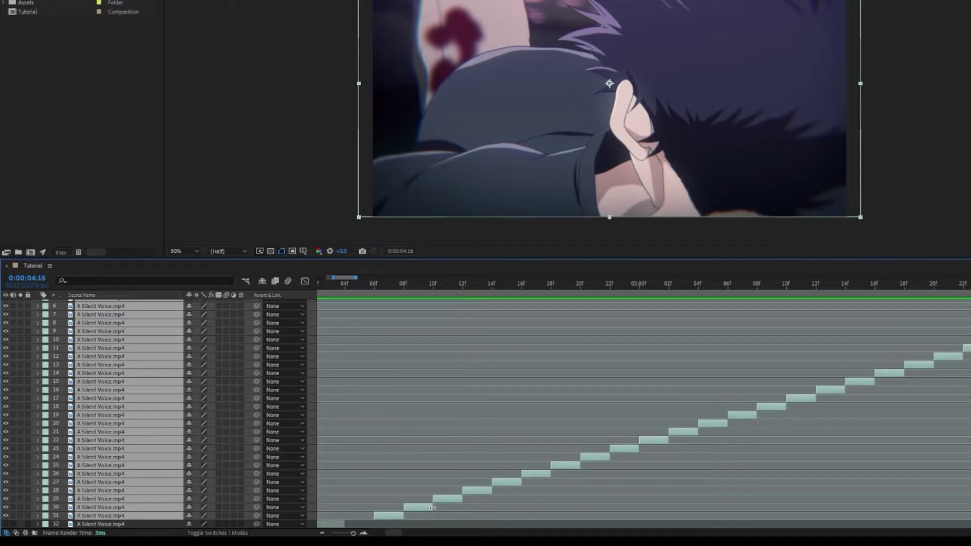
pyautogui.moveTo(417, 510); pyautogui.dragTo(418, 510)
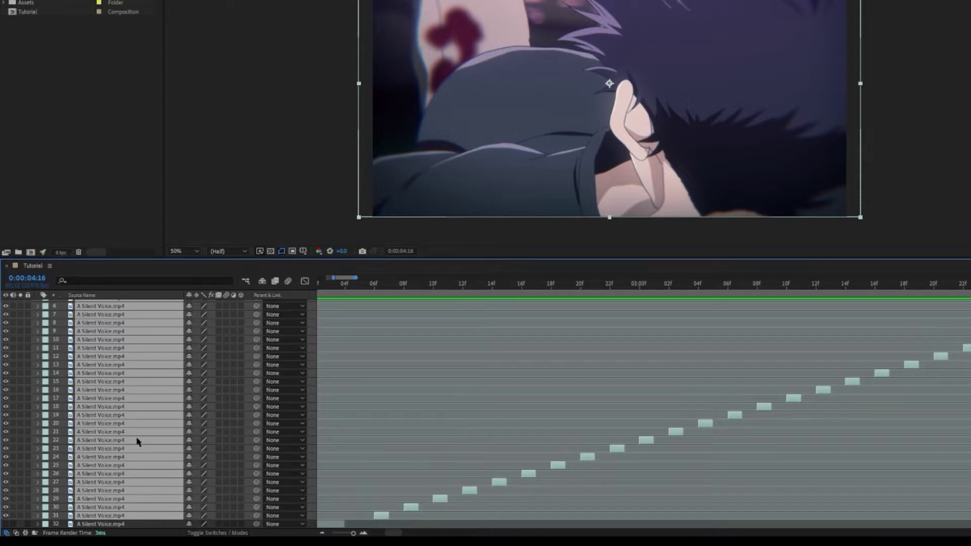
# - Sequence the selected layers end to end with Keyframe Assistant > Sequence Layers
pyautogui.rightClick(120, 499)
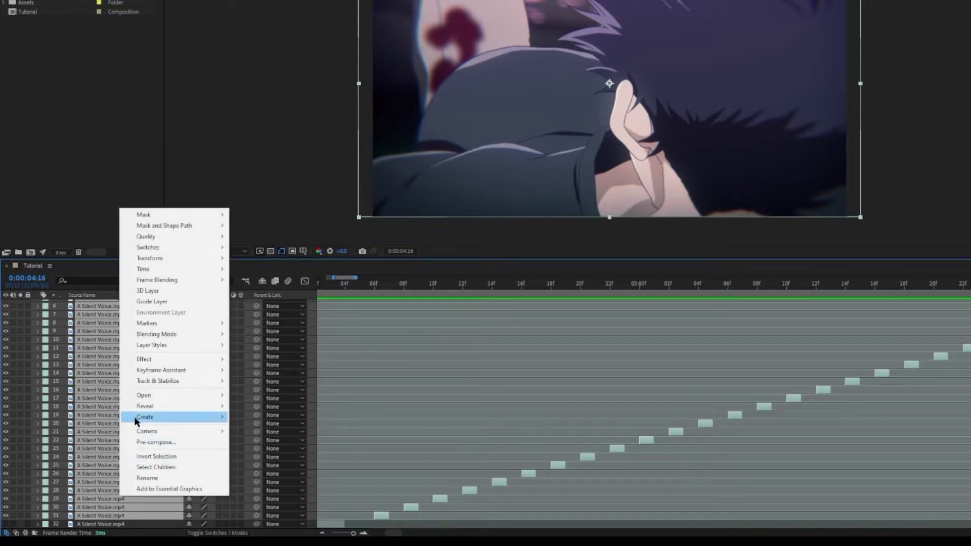
pyautogui.moveTo(188, 373)
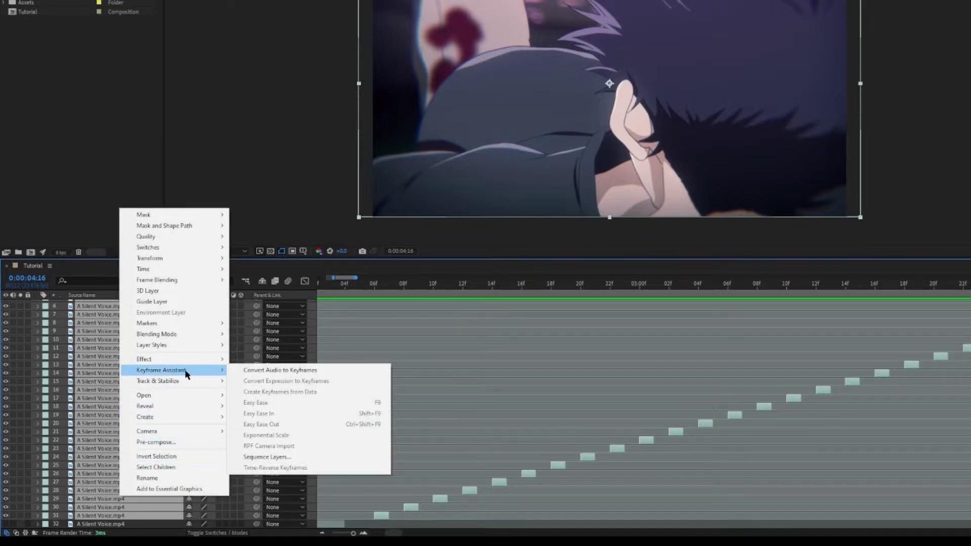
pyautogui.click(263, 458)
pyautogui.click(560, 233)
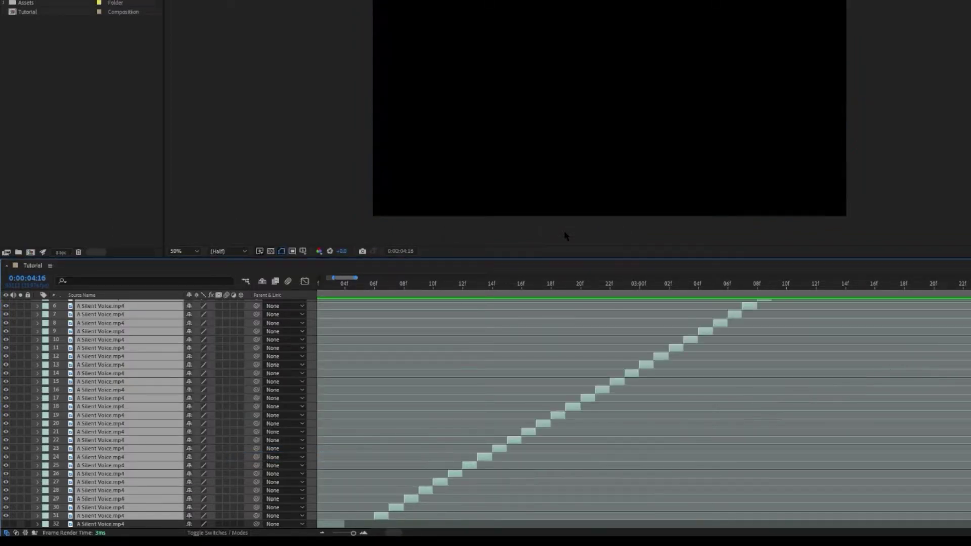
# - Precompose the sequenced layers into a new composition, Pre-comp 1
pyautogui.rightClick(400, 511)
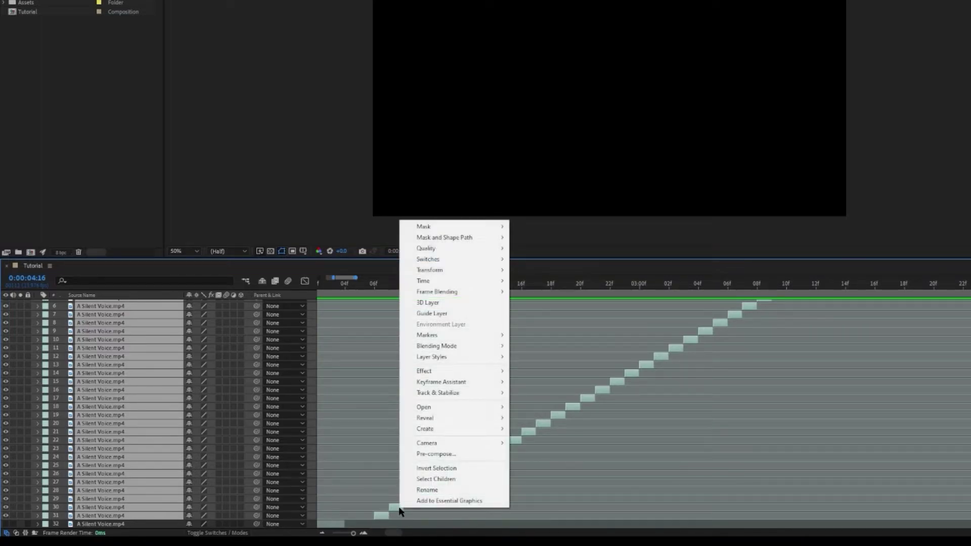
pyautogui.click(438, 454)
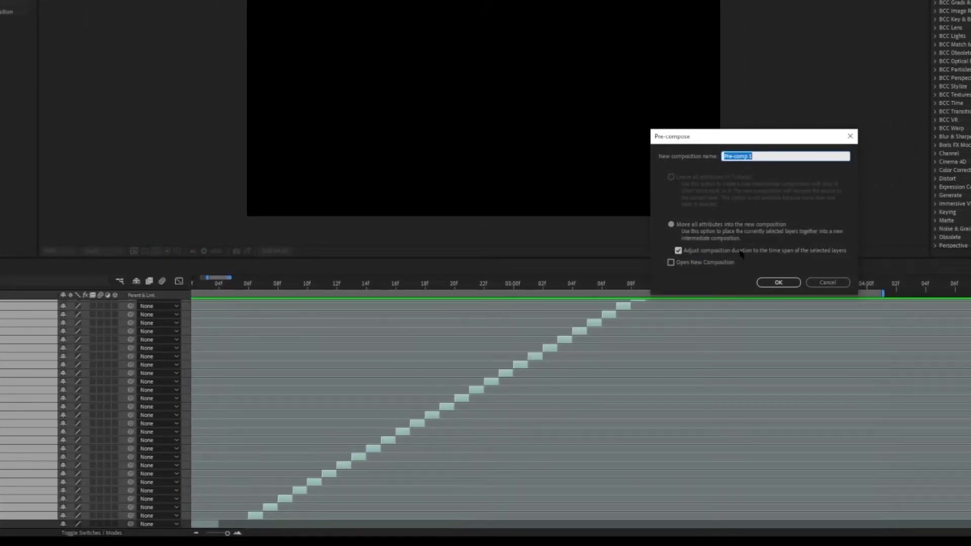
pyautogui.click(776, 284)
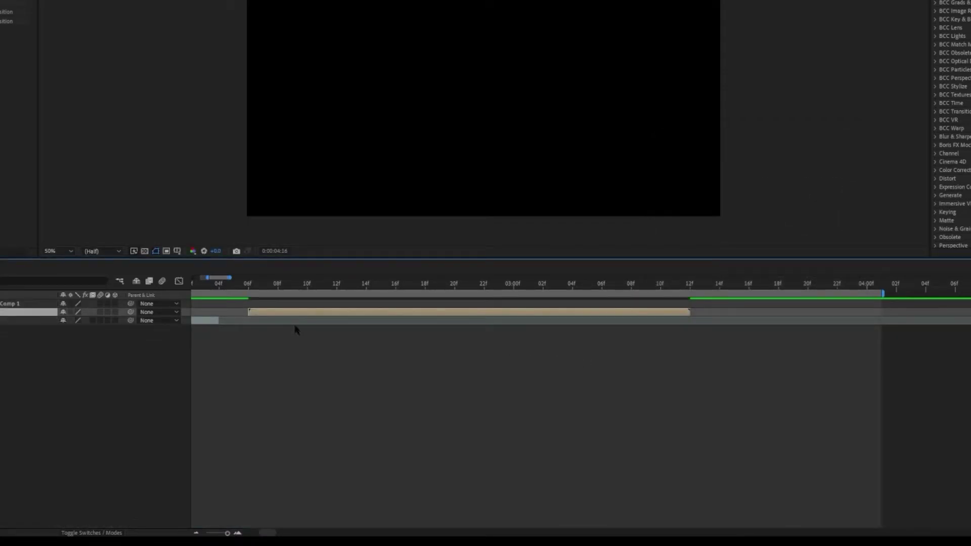
# - Scrub and play back the sequenced result from 0:00:02:07
pyautogui.click(262, 283)
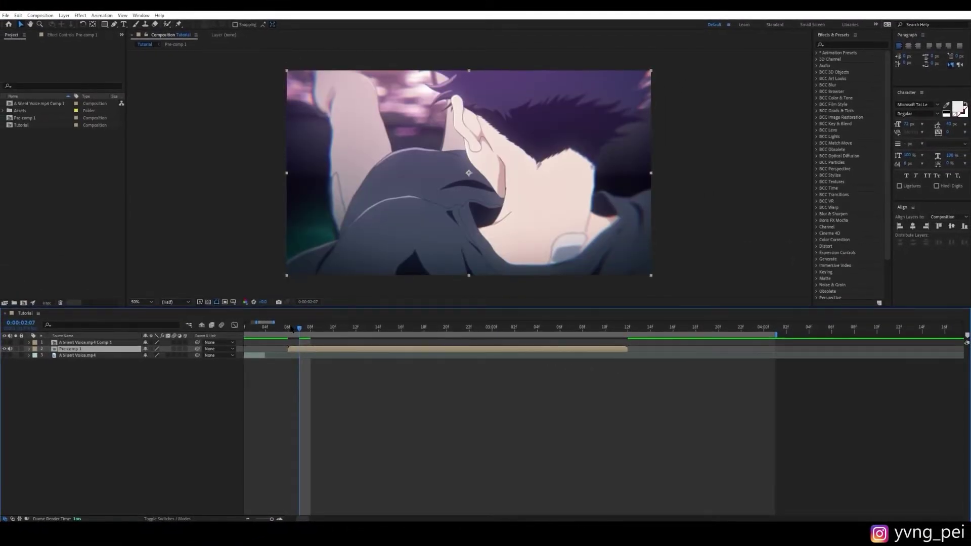
pyautogui.moveTo(291, 329); pyautogui.dragTo(617, 329)
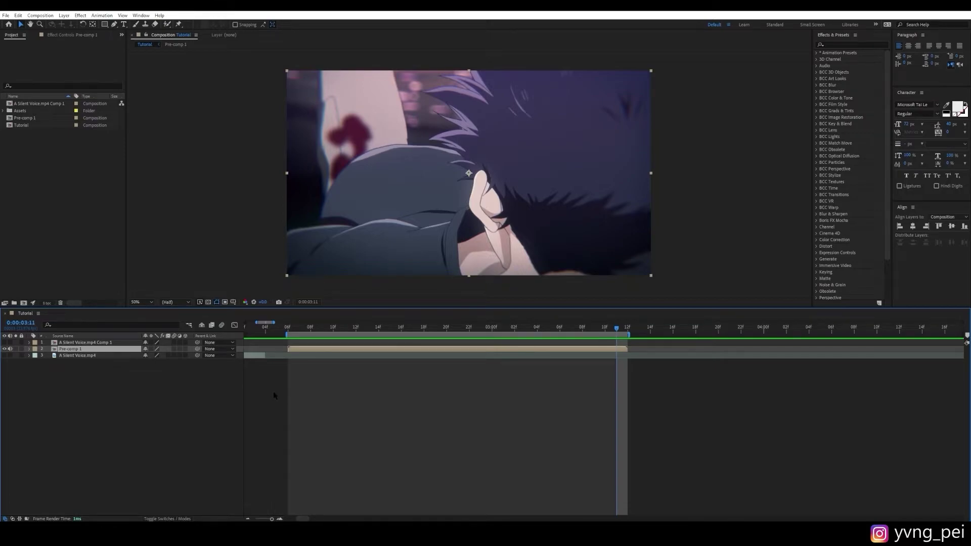
pyautogui.press('space')
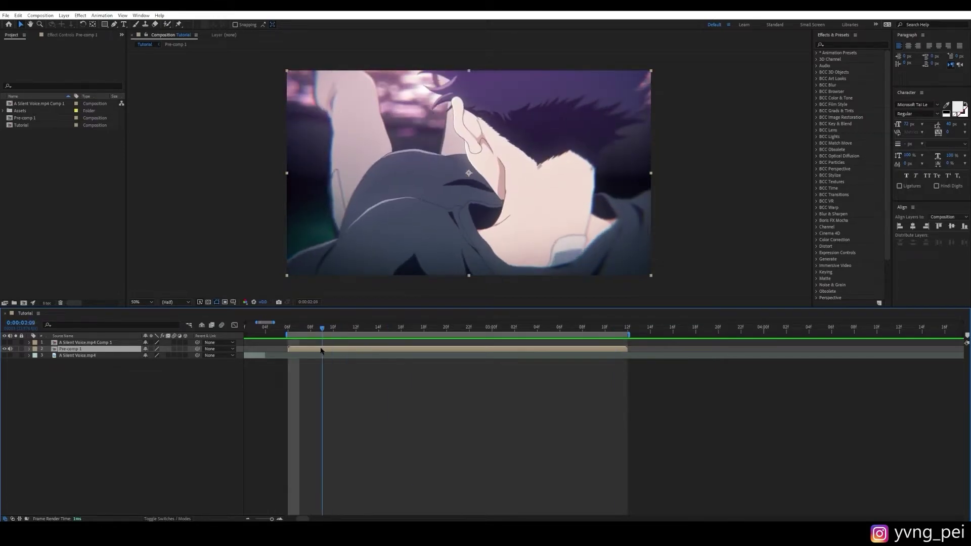
pyautogui.click(330, 376)
pyautogui.press('space')
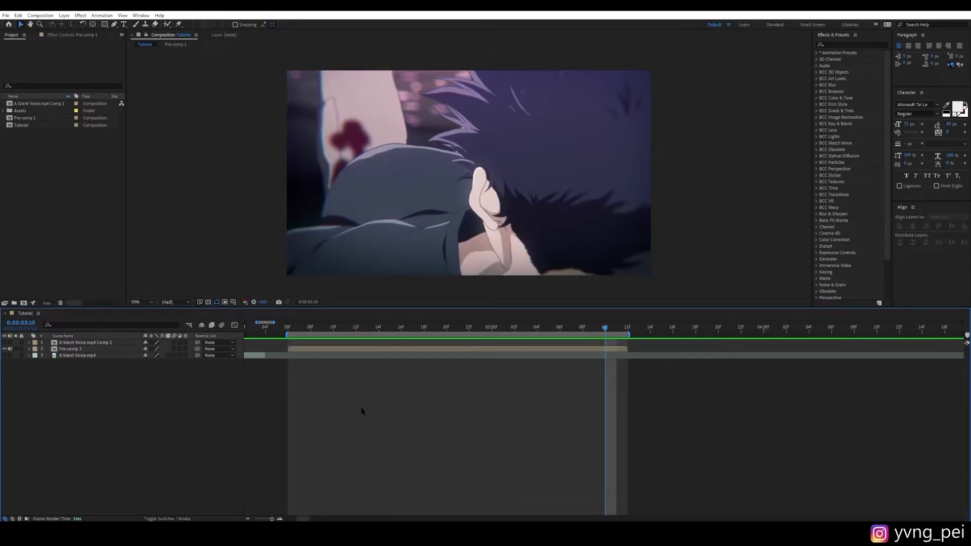
# - Search 'twix' in Effects & Presets and apply Twixtor Pro to Pre-comp 1
pyautogui.click(848, 45)
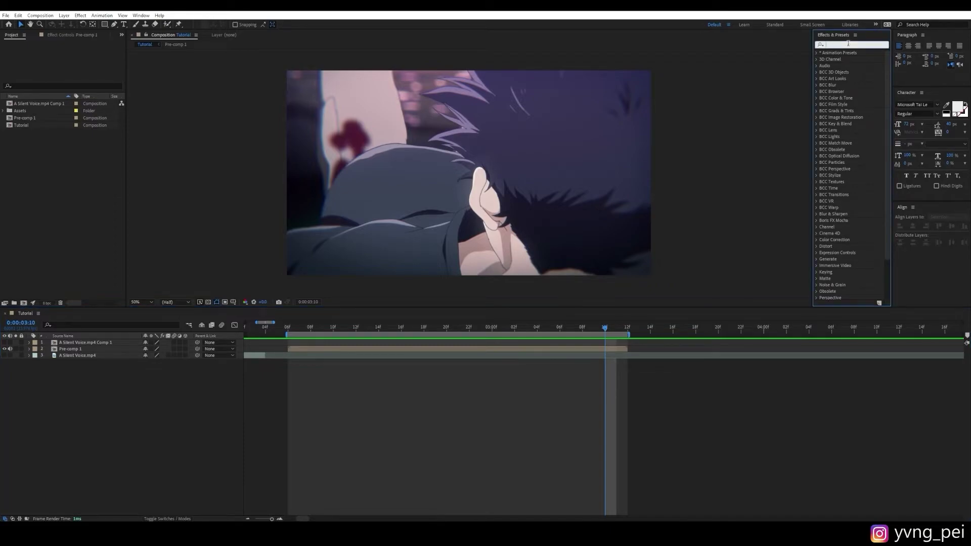
pyautogui.write('twix')
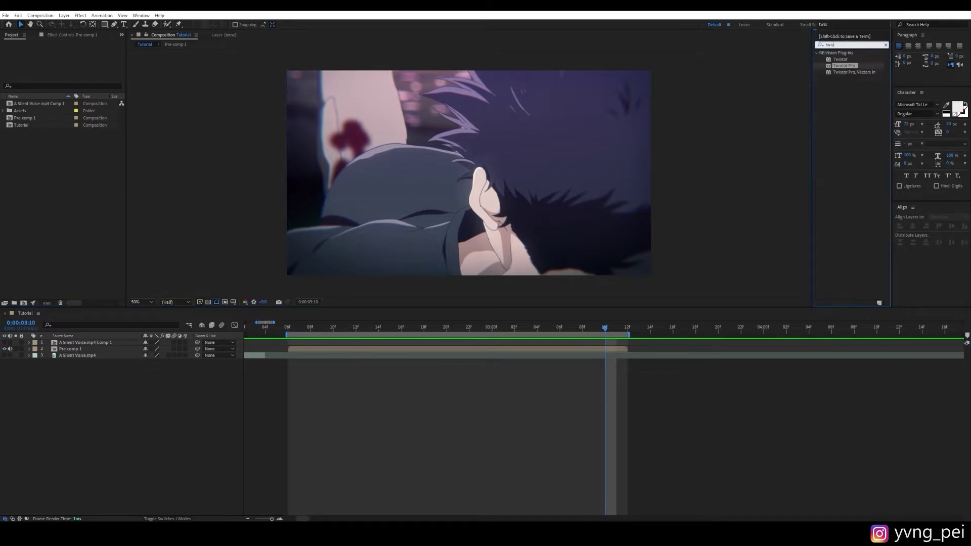
pyautogui.moveTo(845, 66); pyautogui.dragTo(438, 347)
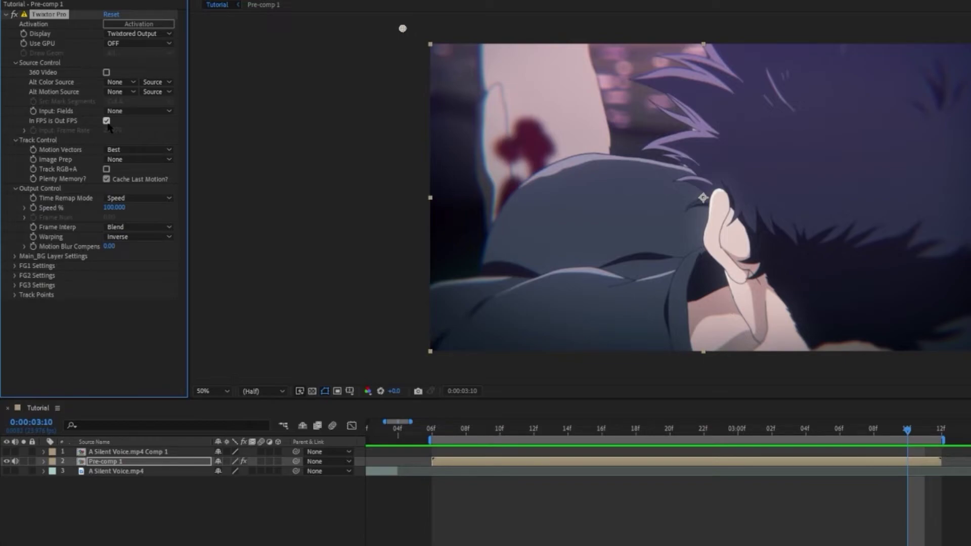
# - Uncheck In FPS is Out FPS and set Twixtor's Input: Frame Rate to 23.976
pyautogui.click(107, 120)
pyautogui.click(114, 131)
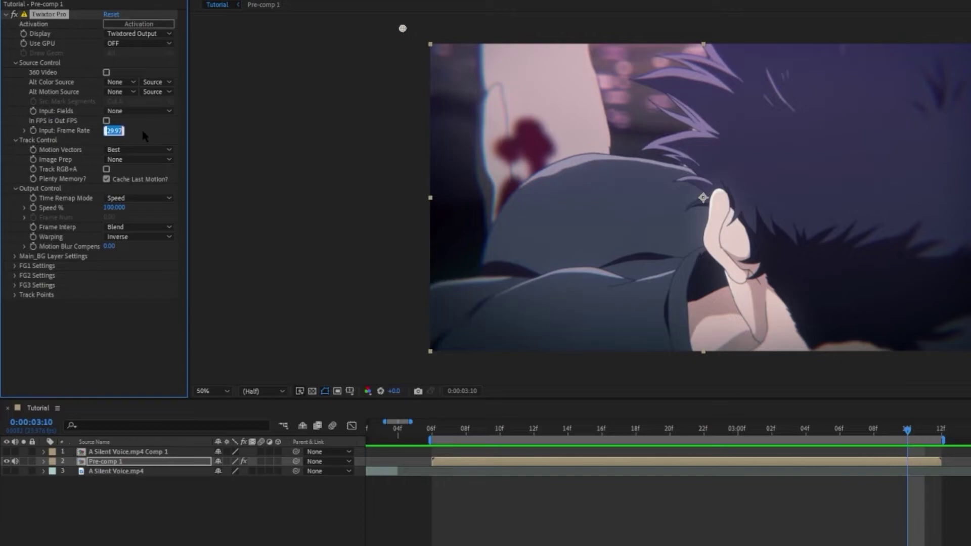
pyautogui.write('23')
pyautogui.write('.976')
pyautogui.press('Return')
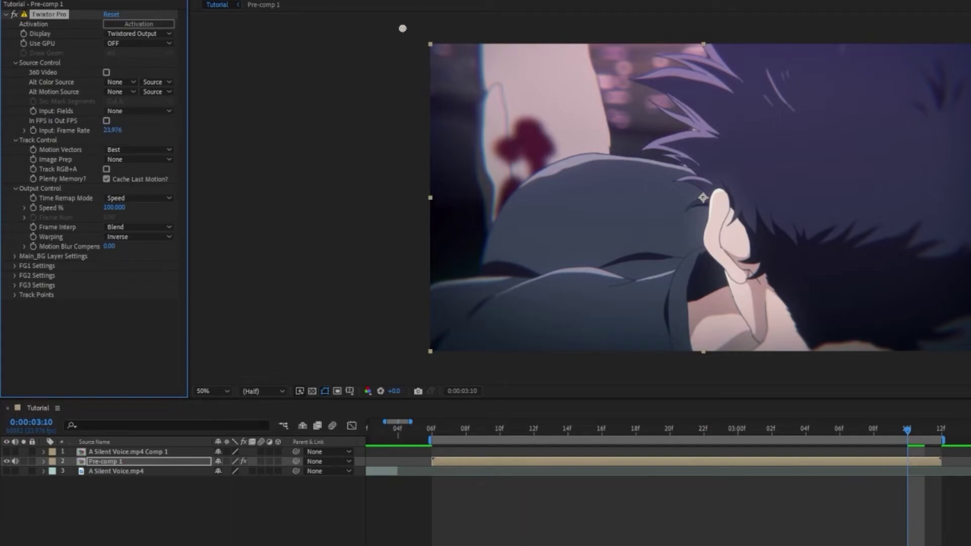
# - Check the compositions' frame rate column in the Project panel, then return to Twixtor settings
pyautogui.hotkey('ctrl', '0')
pyautogui.moveTo(187, 153); pyautogui.dragTo(281, 157)
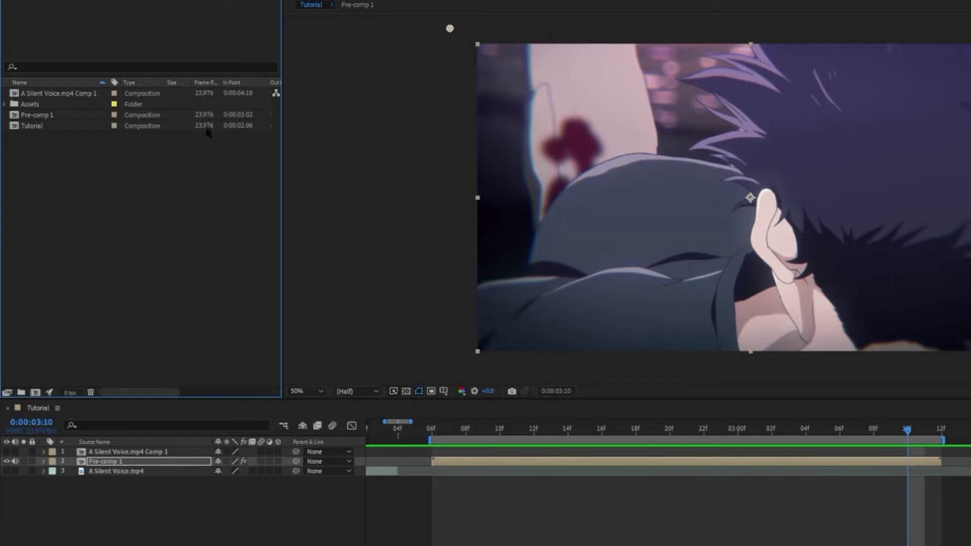
pyautogui.press('F3')
pyautogui.moveTo(281, 167); pyautogui.dragTo(229, 176)
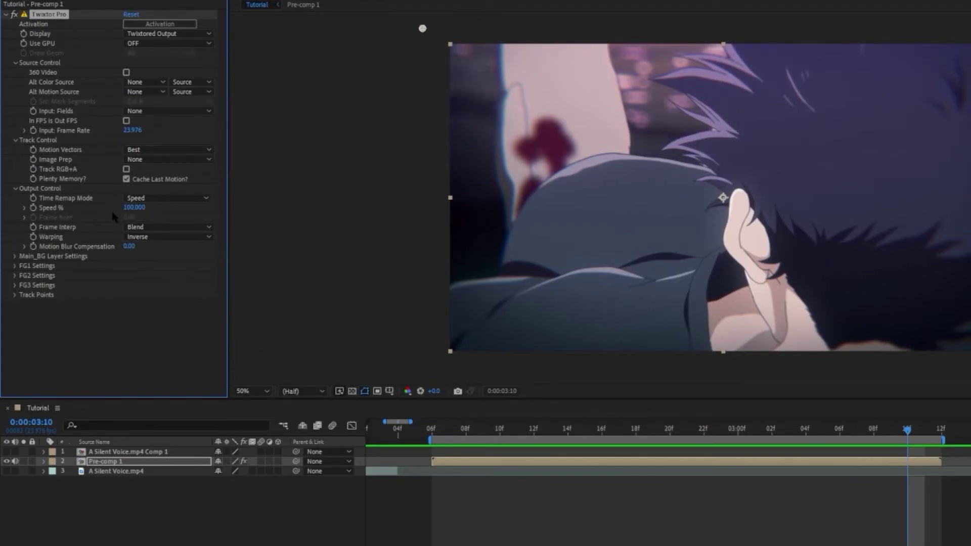
pyautogui.hotkey('shift', 'Home')
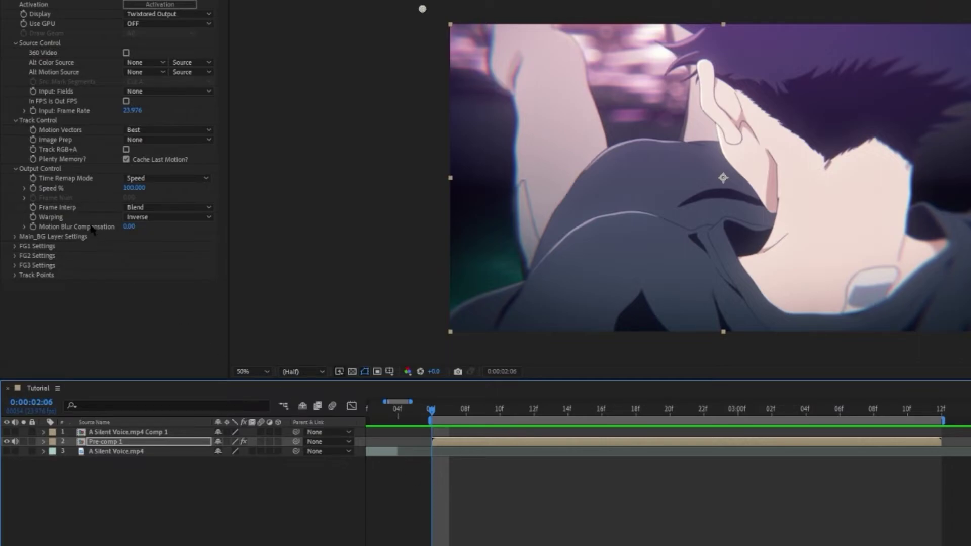
# - Keyframe Twixtor Speed % at 100, then 50 one frame later
pyautogui.click(33, 187)
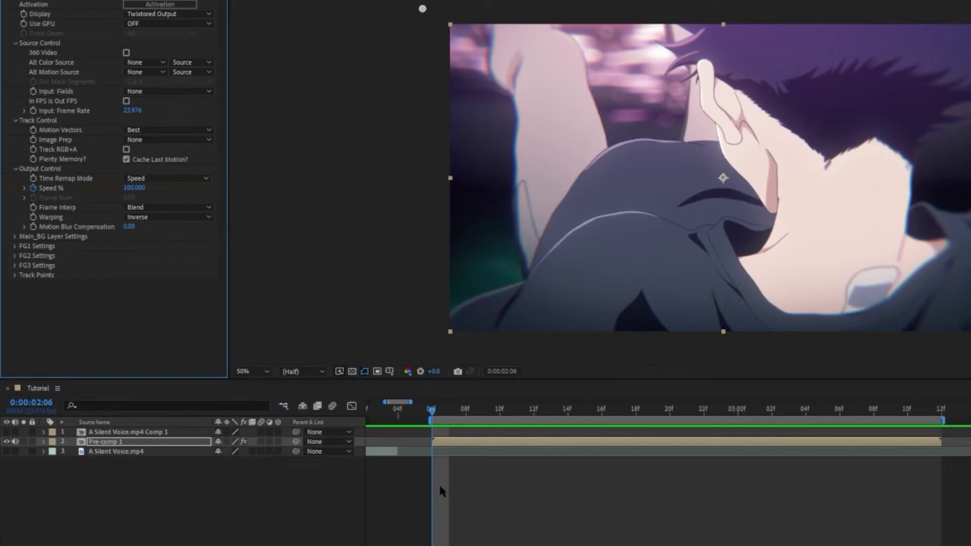
pyautogui.press('u')
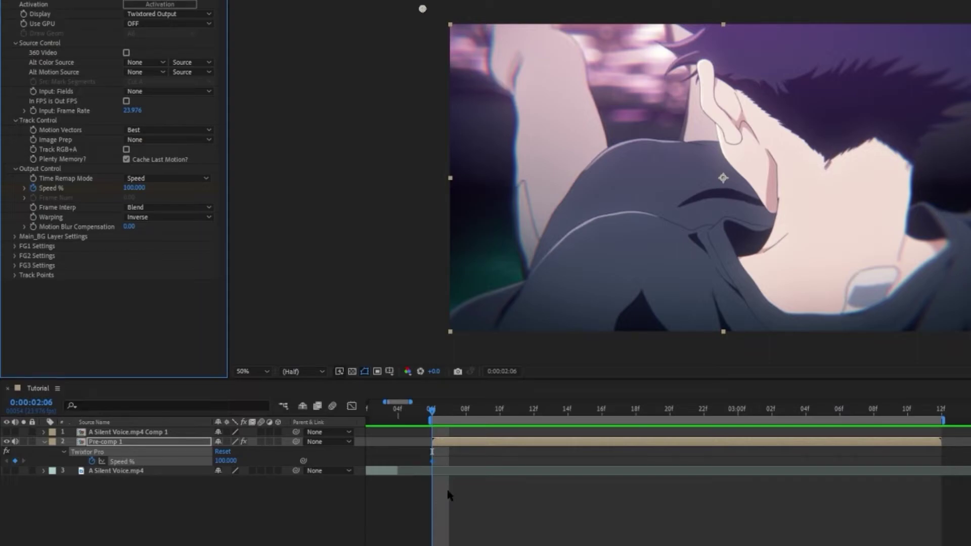
pyautogui.press('pagedown')
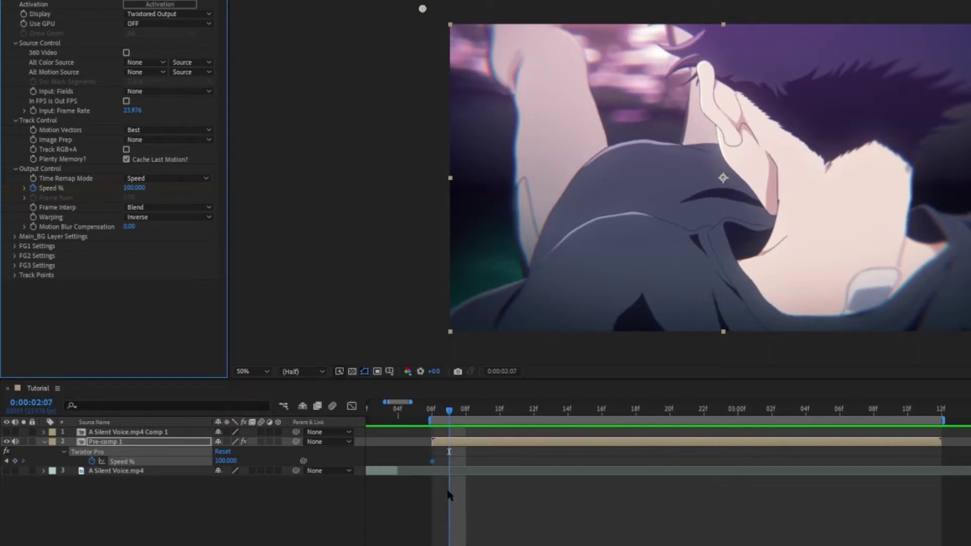
pyautogui.click(135, 188)
pyautogui.write('50')
pyautogui.press('Return')
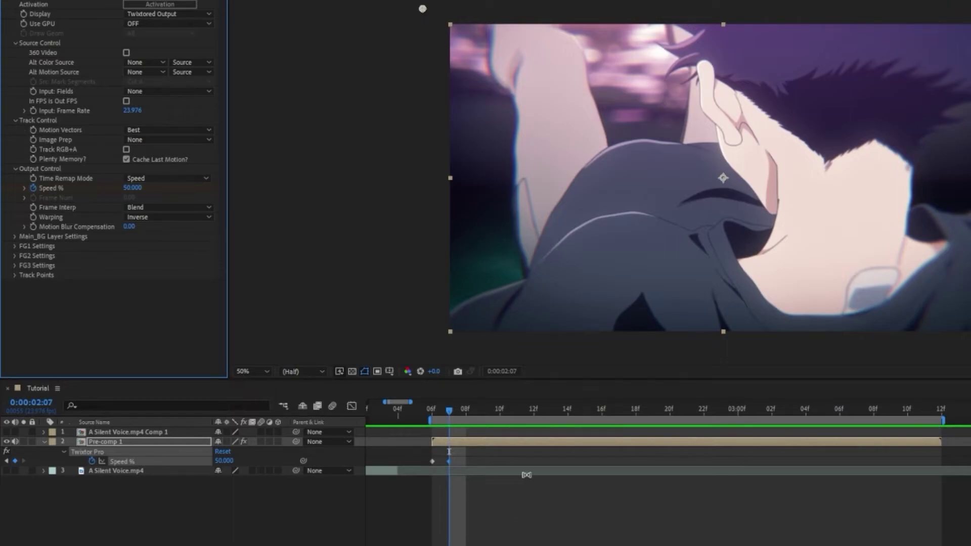
# - Enable time remapping on Pre-comp 1 and preview the slowed clip
pyautogui.rightClick(557, 444)
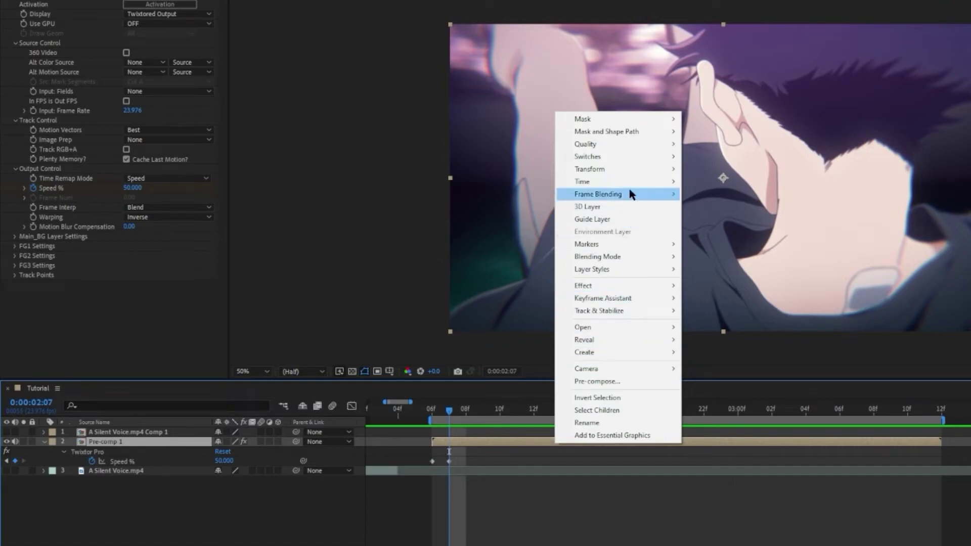
pyautogui.moveTo(633, 183)
pyautogui.click(721, 182)
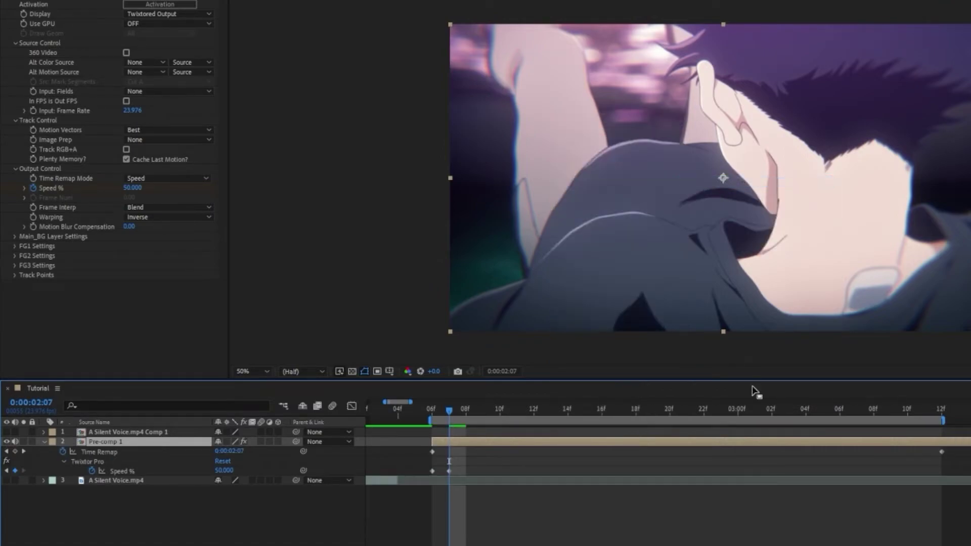
pyautogui.scroll(-3, 755, 391)
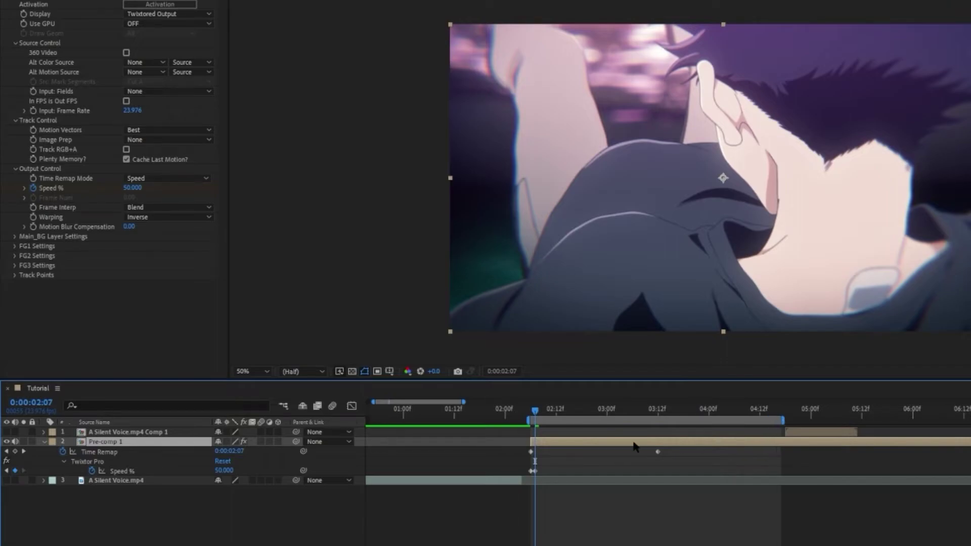
pyautogui.press('space')
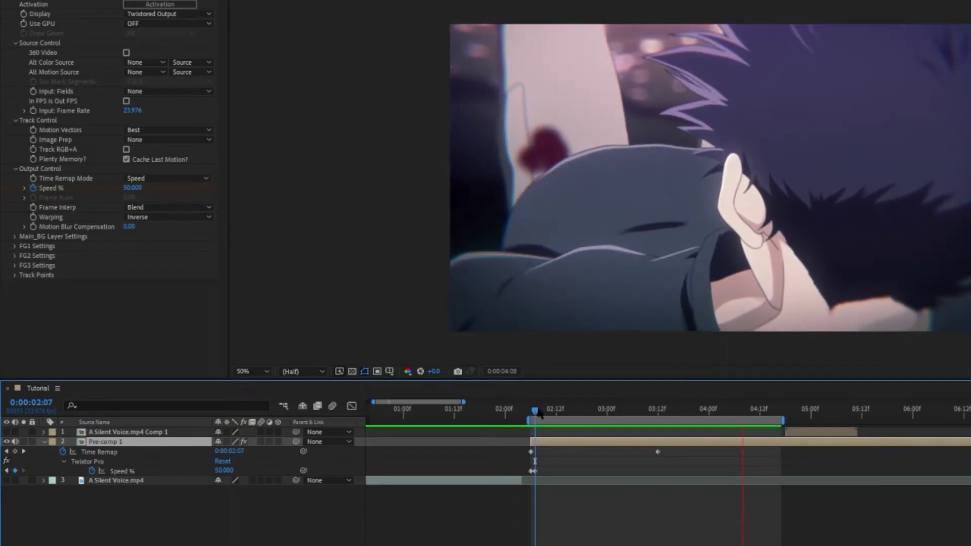
pyautogui.press('space')
# - Change the second Speed % keyframe to 10 and preview the slower result
pyautogui.click(476, 440)
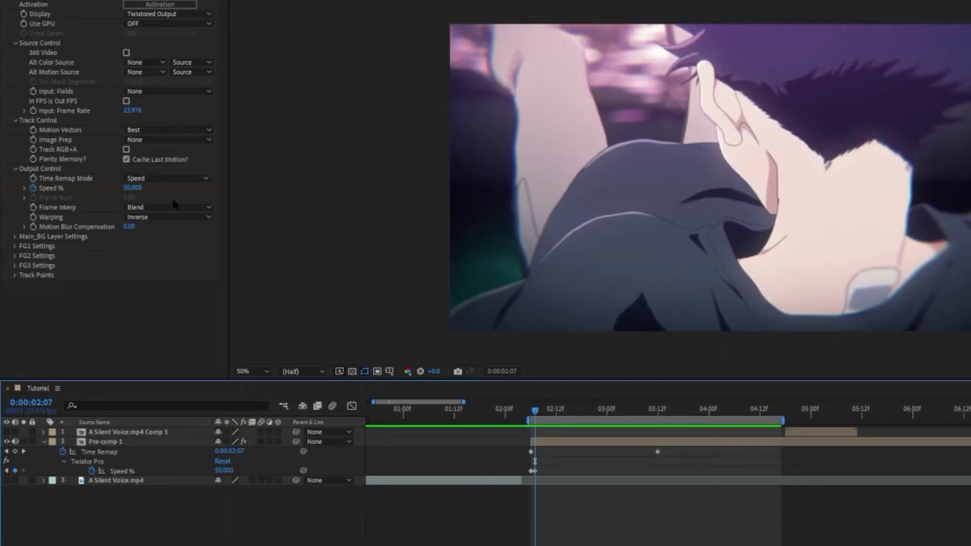
pyautogui.click(133, 188)
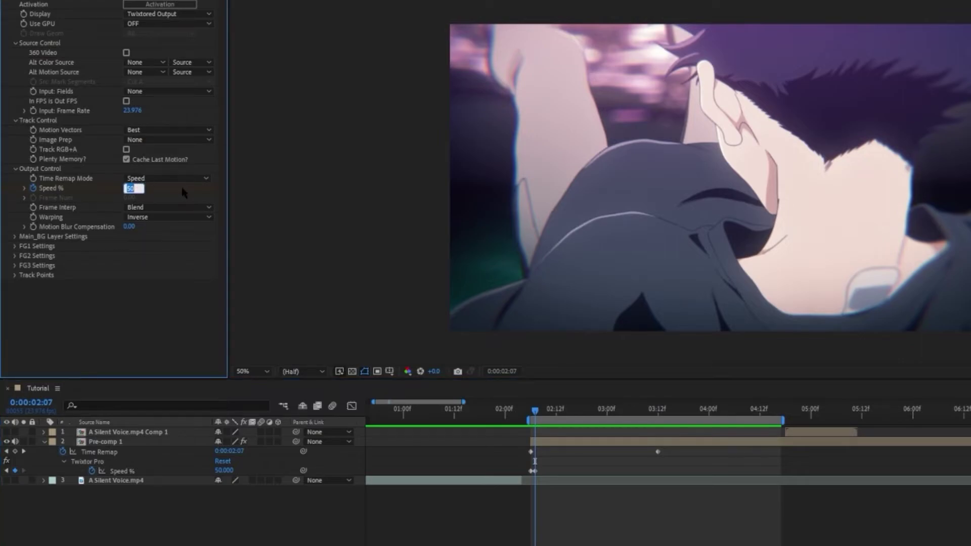
pyautogui.write('10')
pyautogui.press('Return')
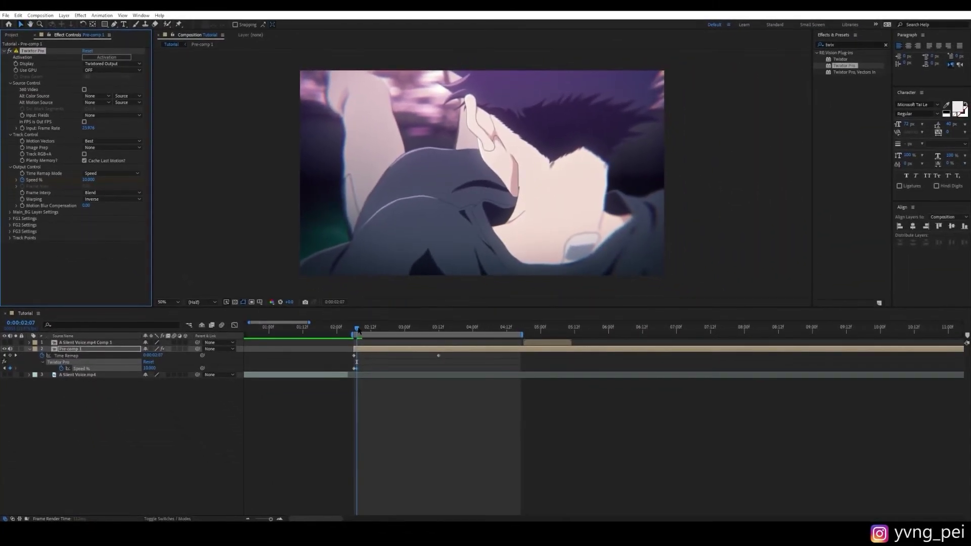
pyautogui.press('space')
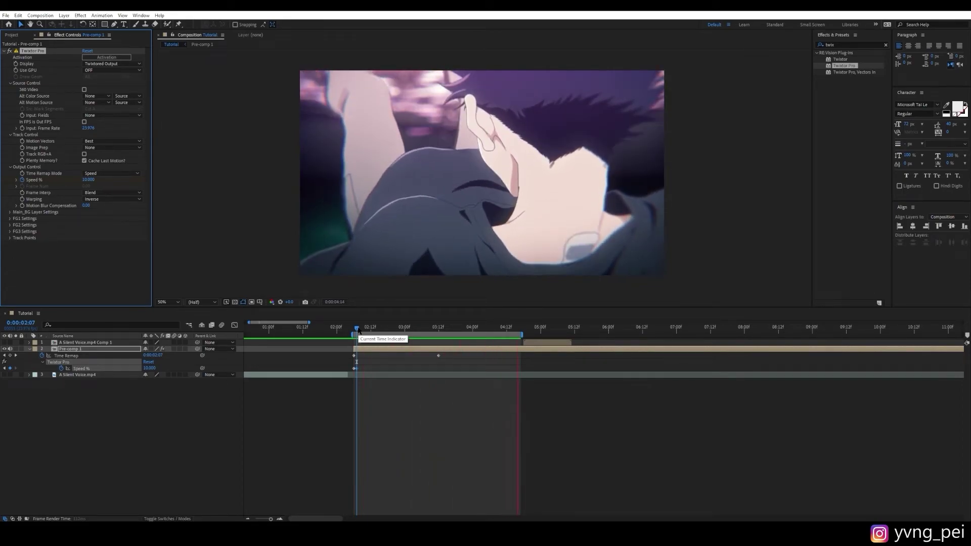
pyautogui.click(360, 413)
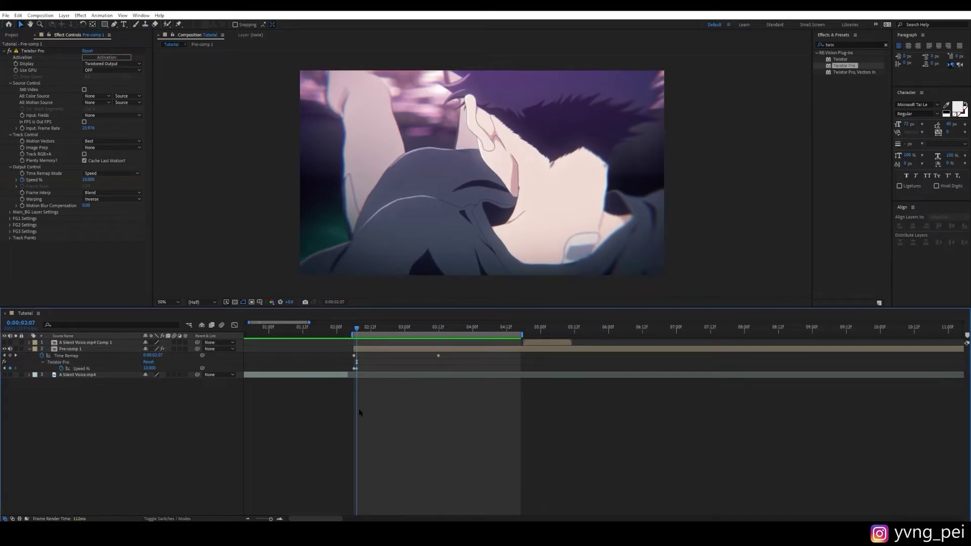
pyautogui.click(540, 343)
pyautogui.click(540, 328)
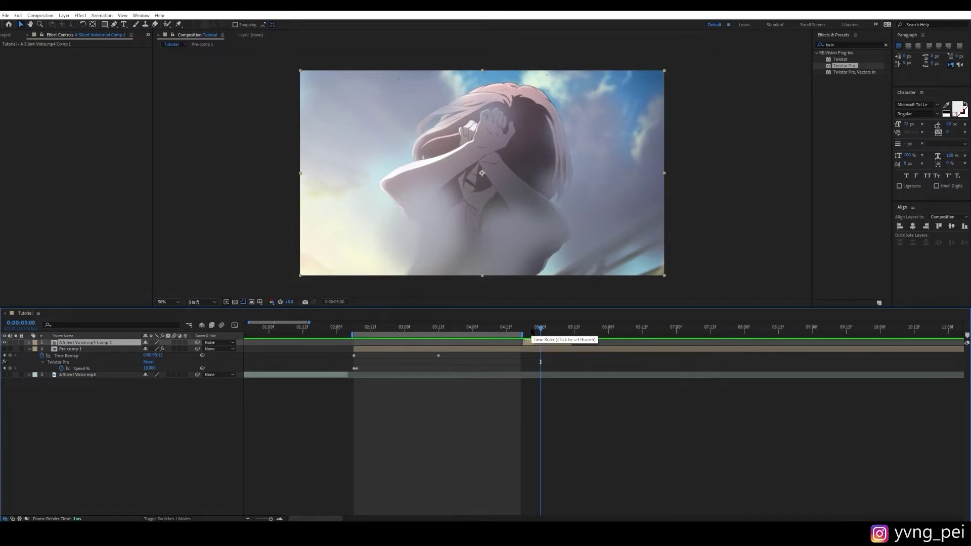
# - Start the work area at 04:18 and apply Twixtor Pro to layer 1 with 23.976 input frame rate
pyautogui.hotkey('shift', 'End')
pyautogui.press('b')
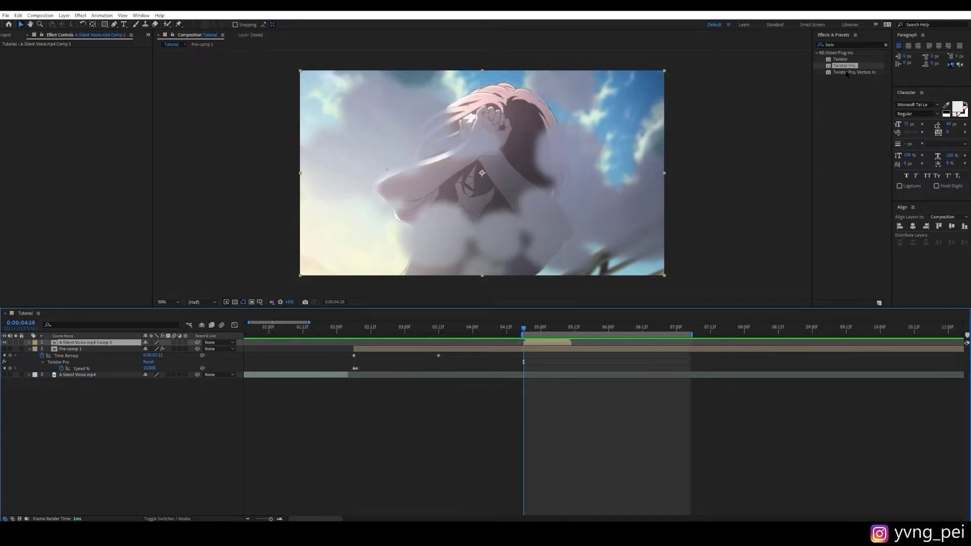
pyautogui.moveTo(845, 66); pyautogui.dragTo(563, 344)
pyautogui.click(89, 128)
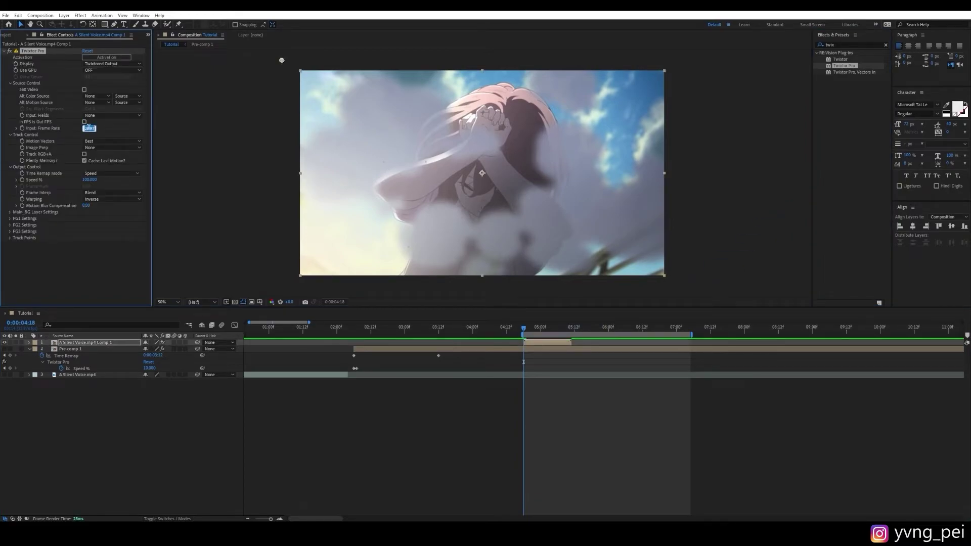
pyautogui.write('23.976')
pyautogui.press('Return')
# - Pre-compose the layer into A Silent Voice.mp4 Comp 2
pyautogui.rightClick(542, 344)
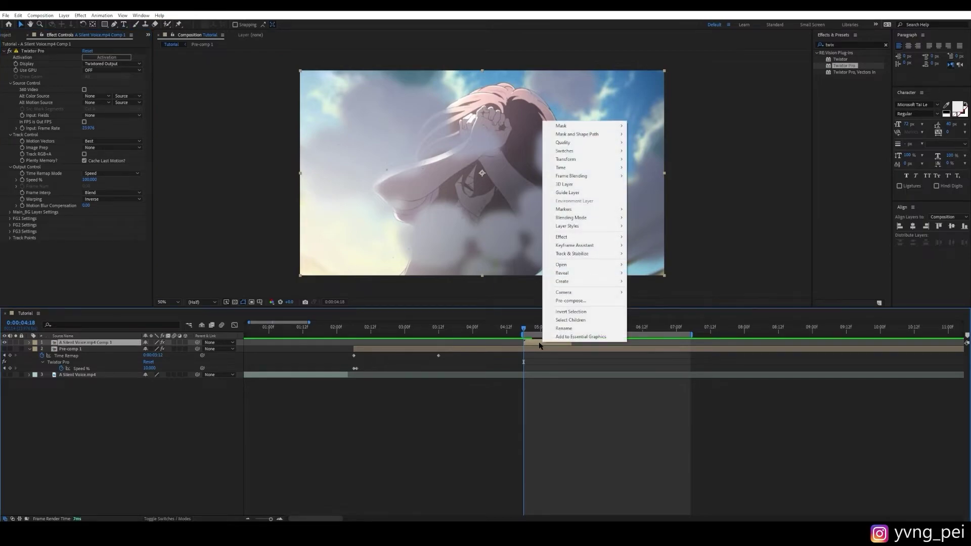
pyautogui.click(587, 301)
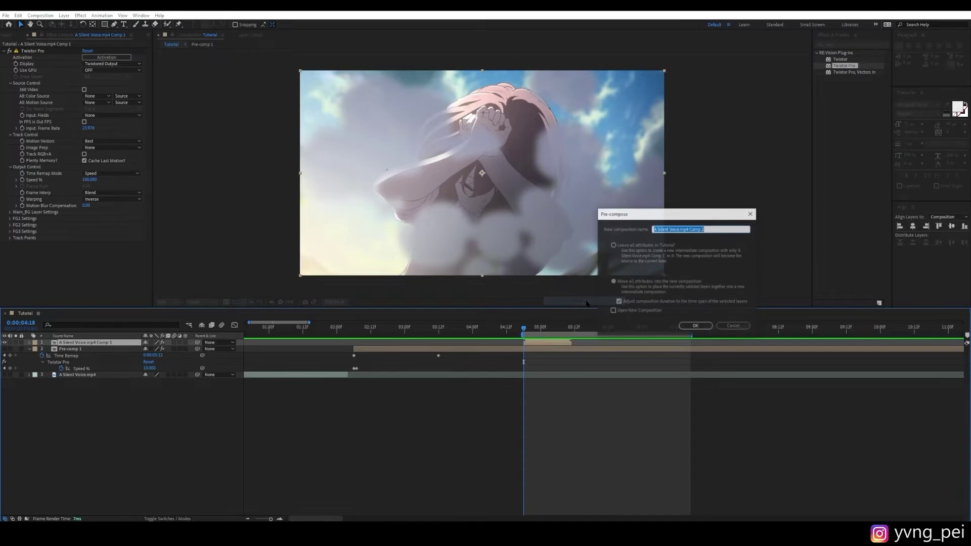
pyautogui.click(693, 327)
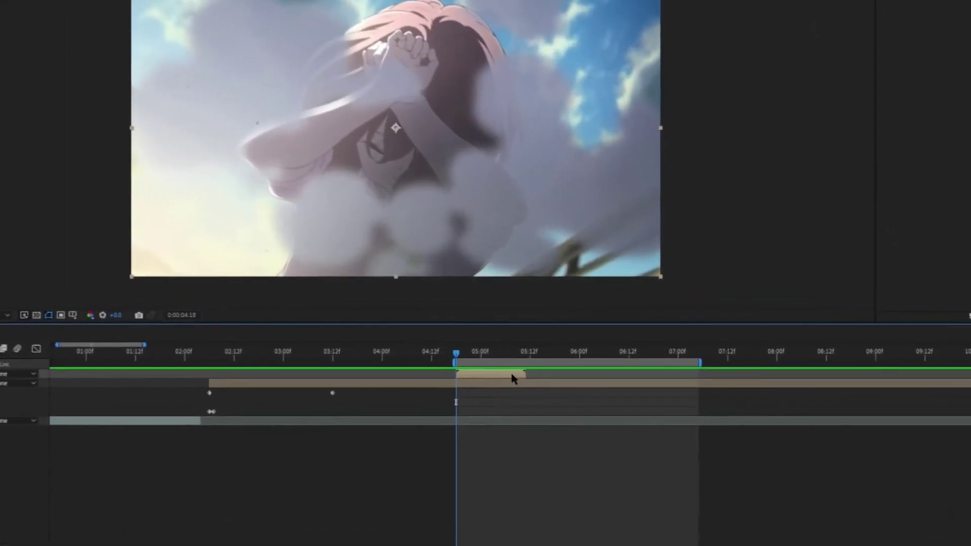
# - Enable time remapping on A Silent Voice.mp4 Comp 2, drag its end keyframe later, and preview the slowdown
pyautogui.rightClick(561, 344)
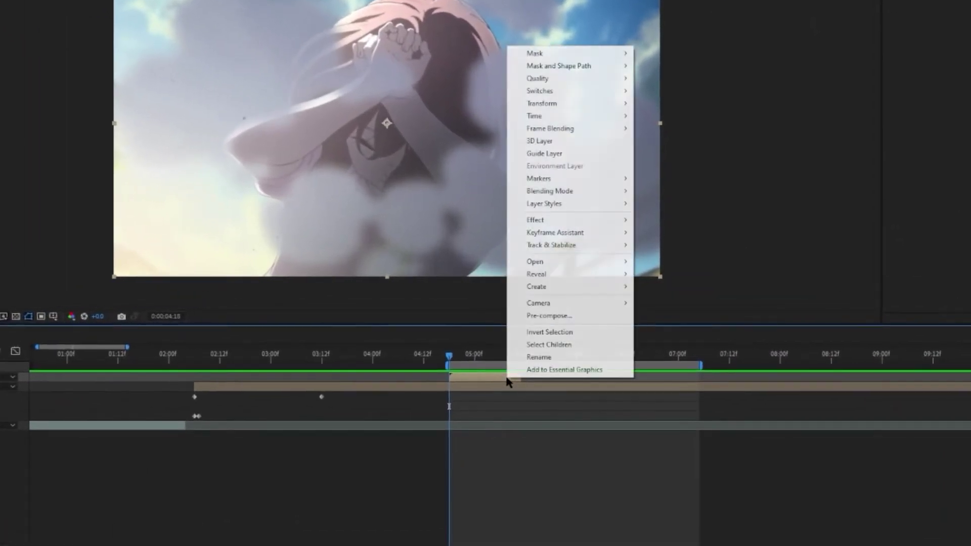
pyautogui.moveTo(579, 114)
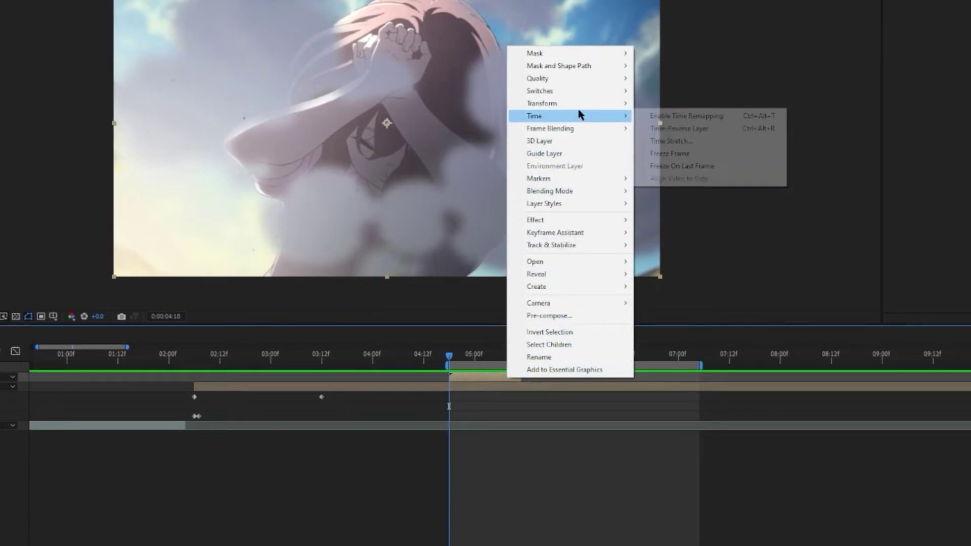
pyautogui.click(656, 116)
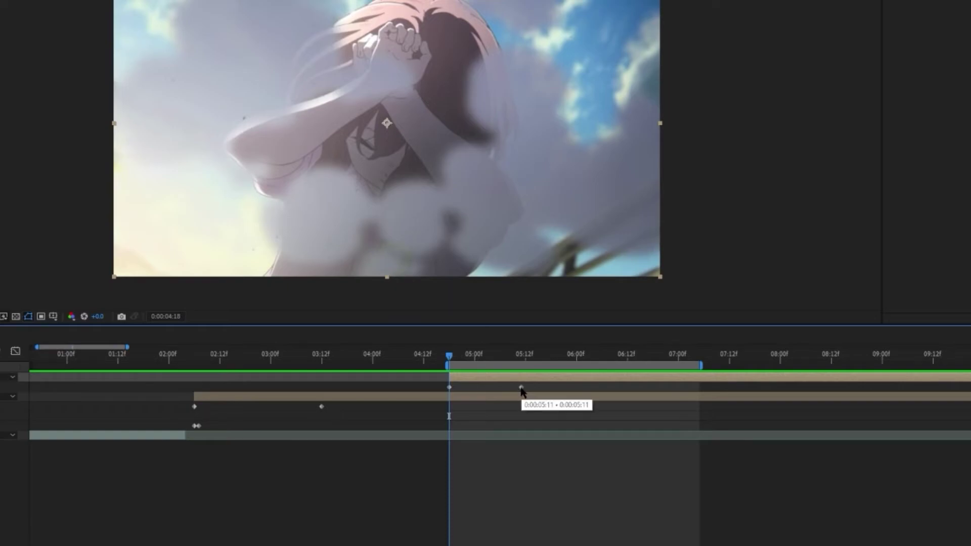
pyautogui.moveTo(522, 388); pyautogui.dragTo(772, 387)
pyautogui.press('space')
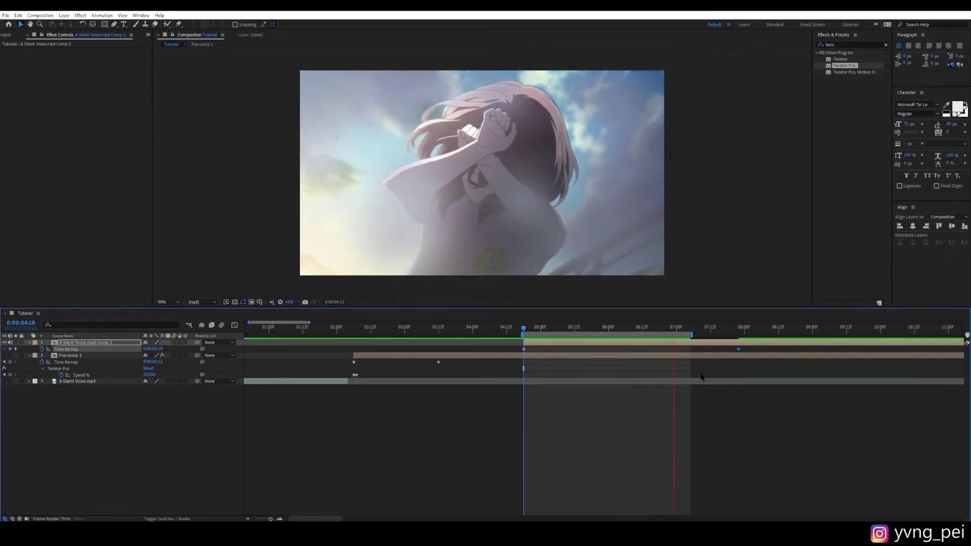
pyautogui.press('space')
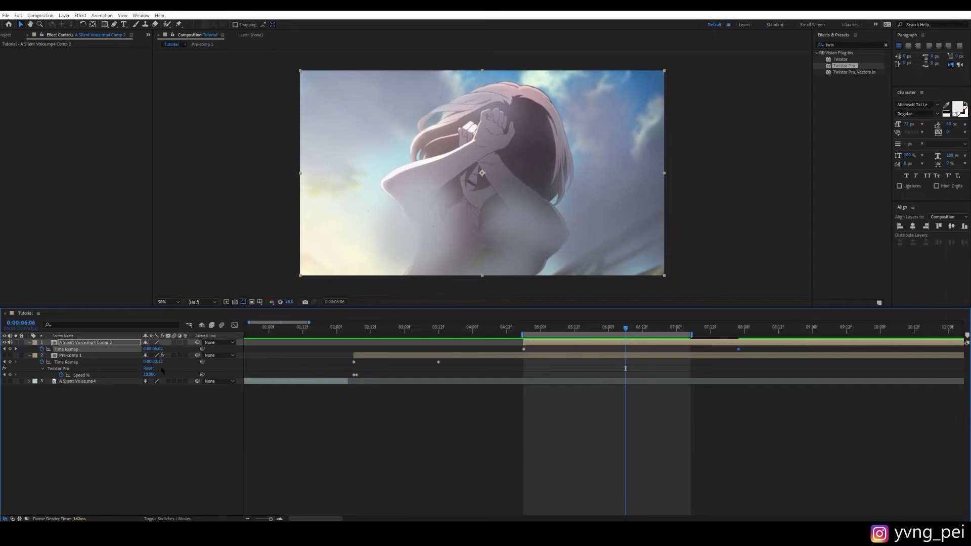
# - Hide the top clip and show and select the Pre-comp 1 layer
pyautogui.click(4, 342)
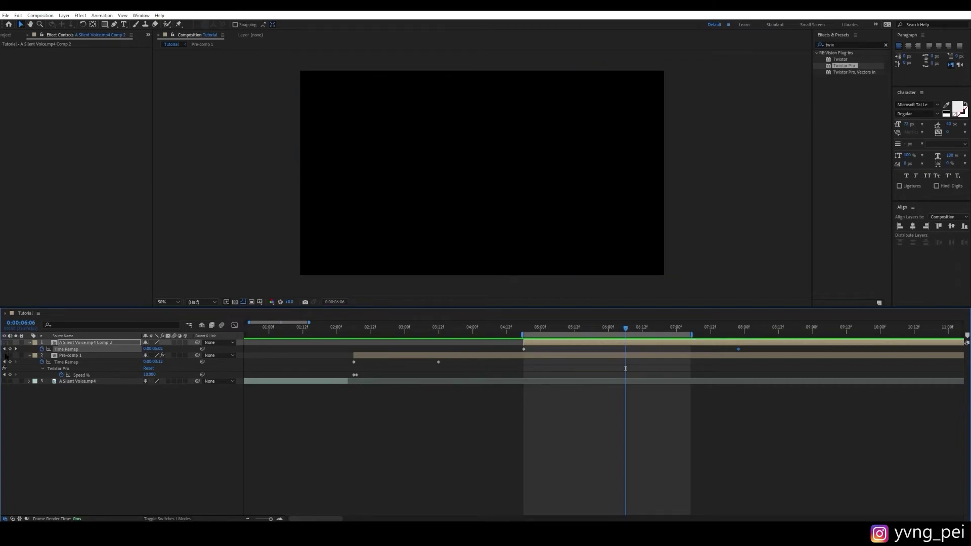
pyautogui.click(4, 356)
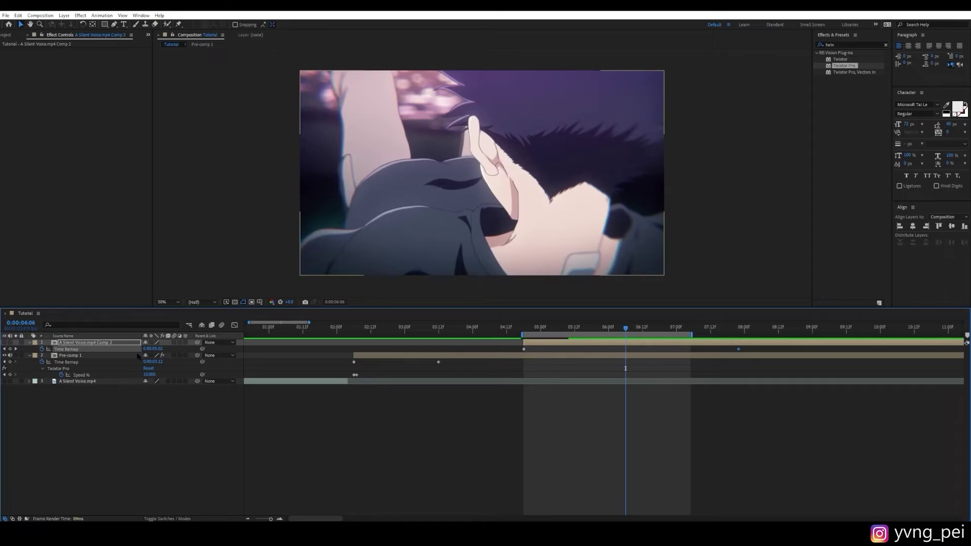
pyautogui.click(376, 328)
pyautogui.click(84, 356)
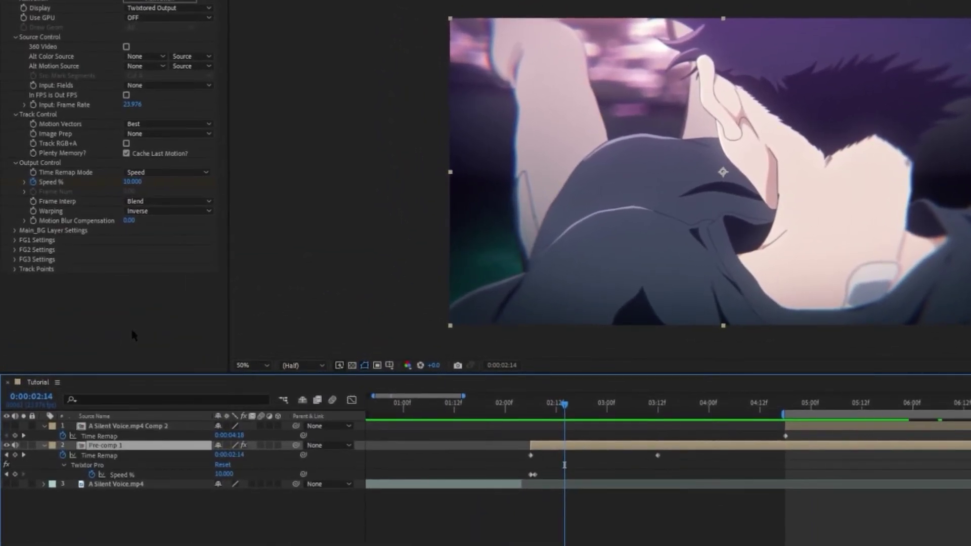
# - Switch Twixtor Pro Time Remap Mode to Frame Number, select the old Speed % keyframes, and return to 02:06
pyautogui.click(165, 173)
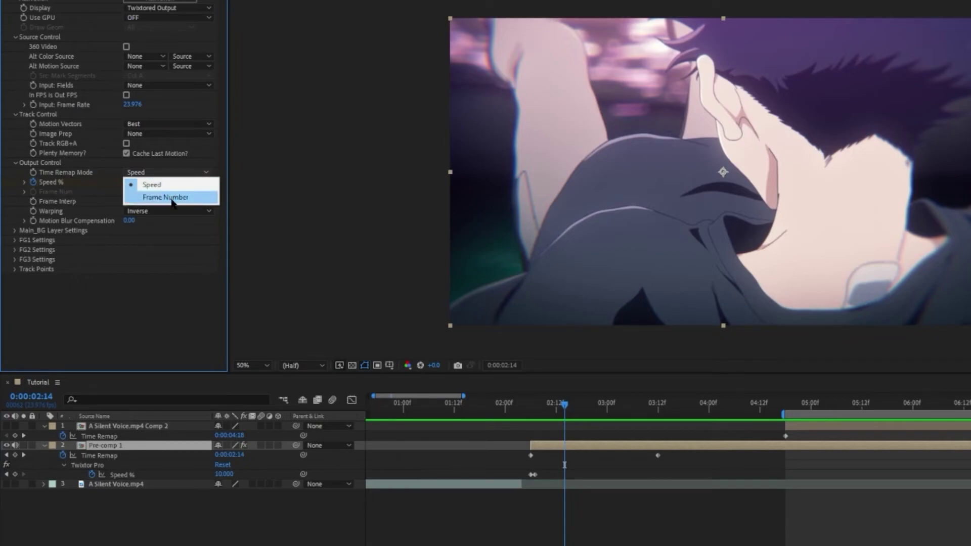
pyautogui.click(171, 197)
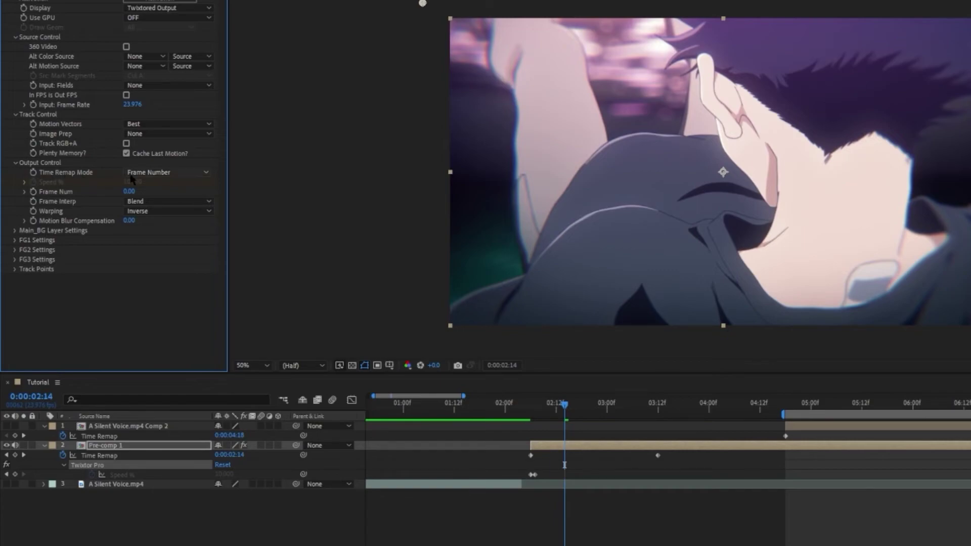
pyautogui.moveTo(553, 463); pyautogui.dragTo(515, 477)
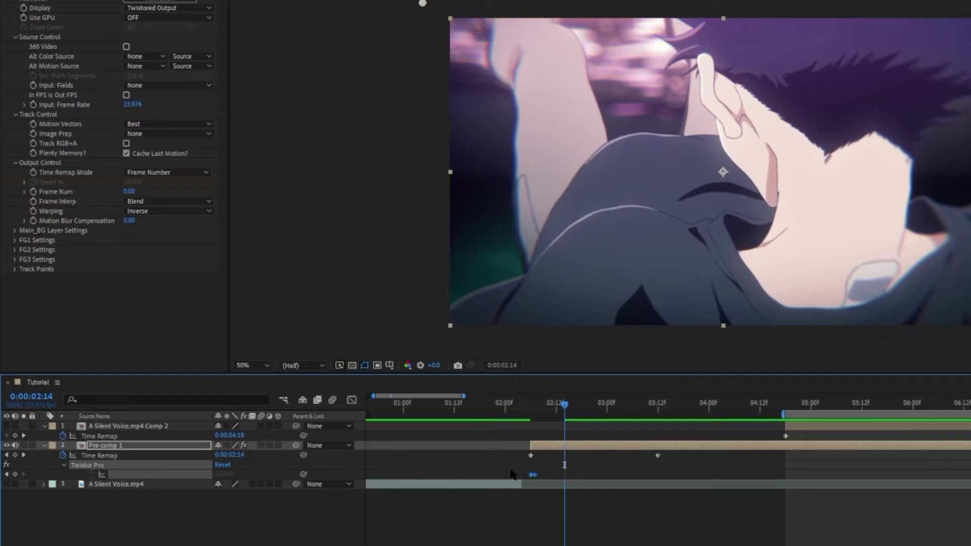
pyautogui.press('j')
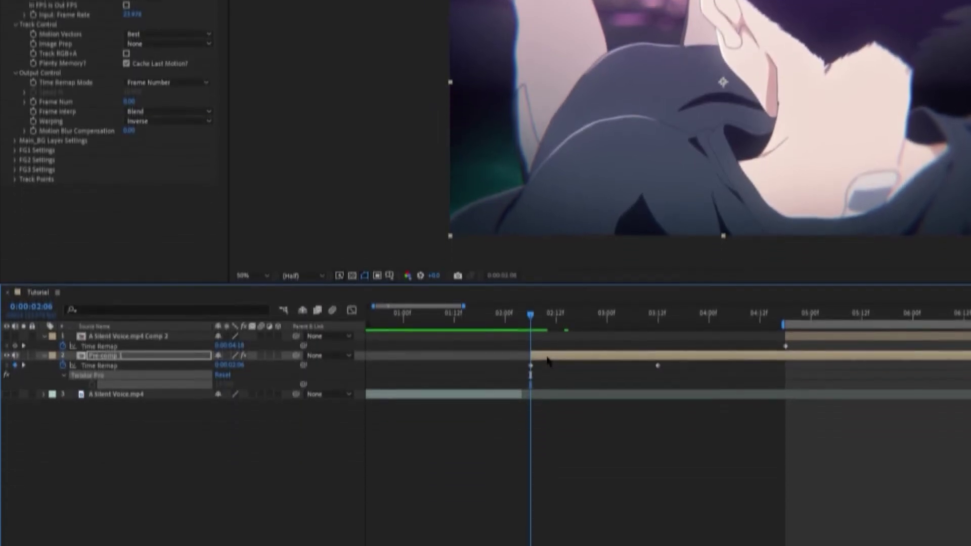
pyautogui.doubleClick(547, 357)
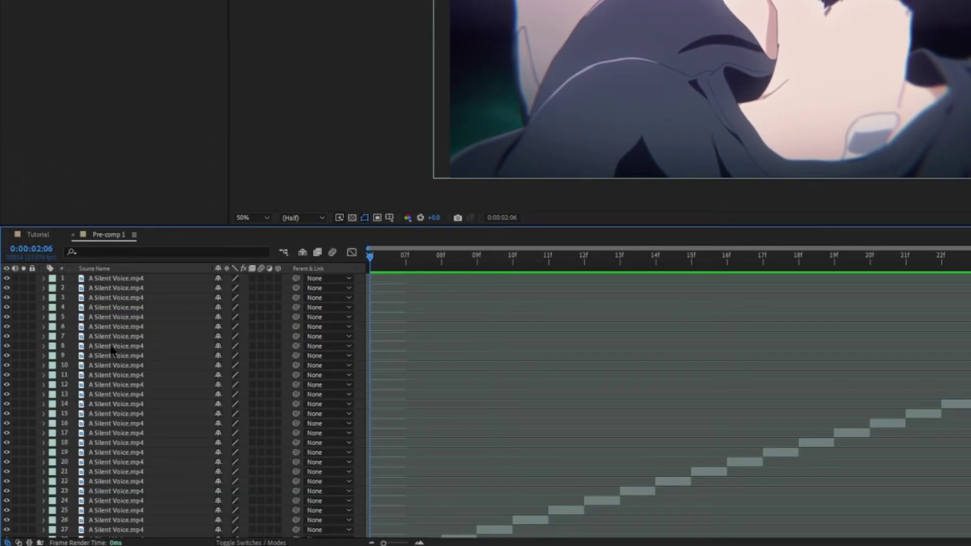
pyautogui.scroll(-2, 117, 384)
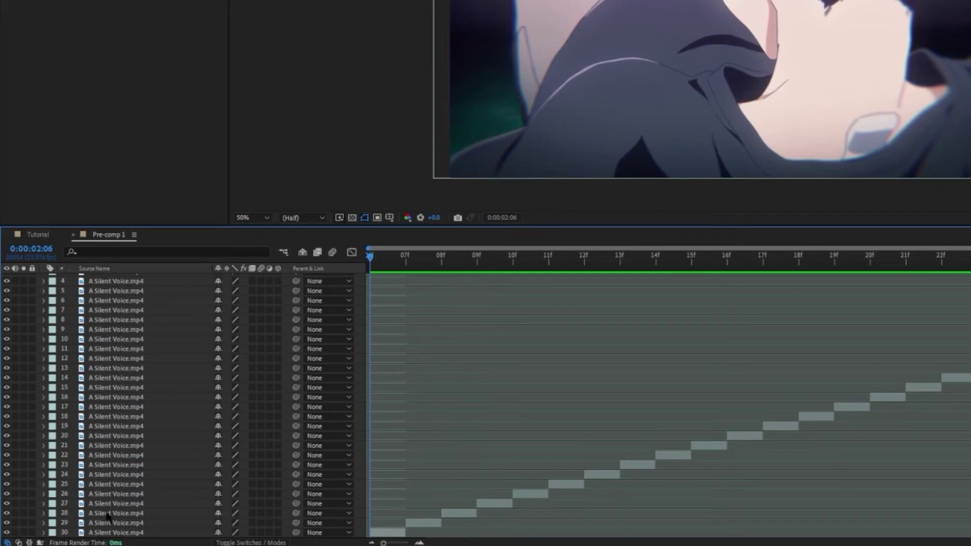
pyautogui.click(38, 235)
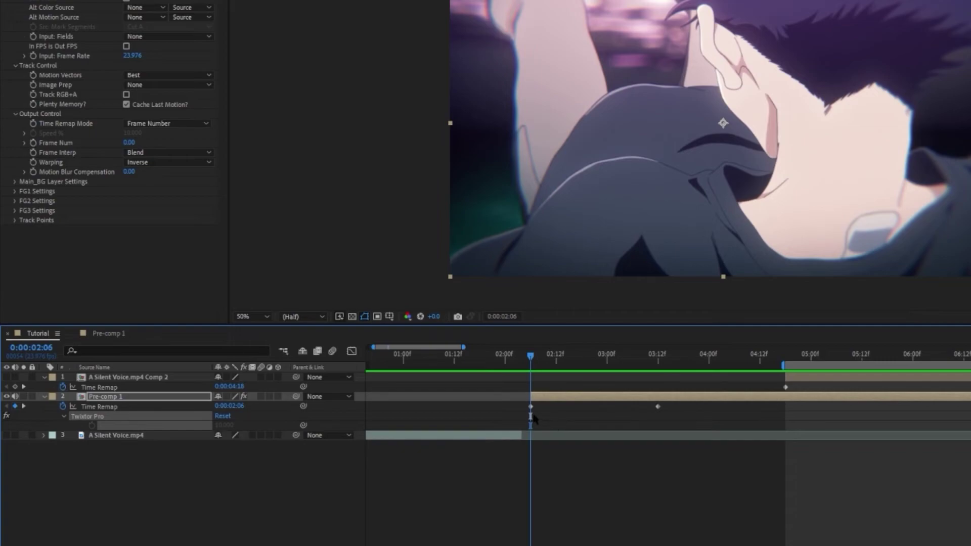
# - Keyframe Frame Num at 02:06, then set it to 30 at 03:17
pyautogui.click(33, 143)
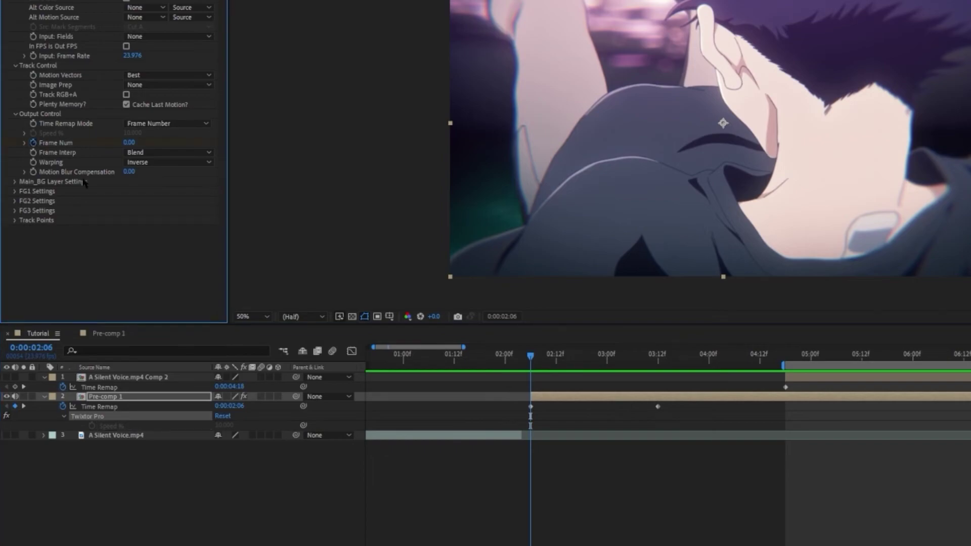
pyautogui.click(662, 362)
pyautogui.moveTo(662, 363); pyautogui.dragTo(678, 365)
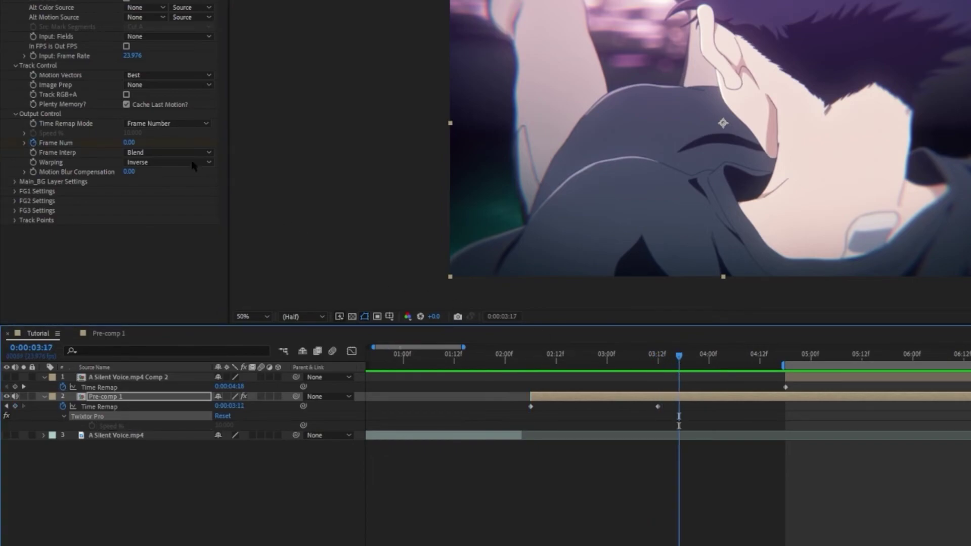
pyautogui.click(131, 143)
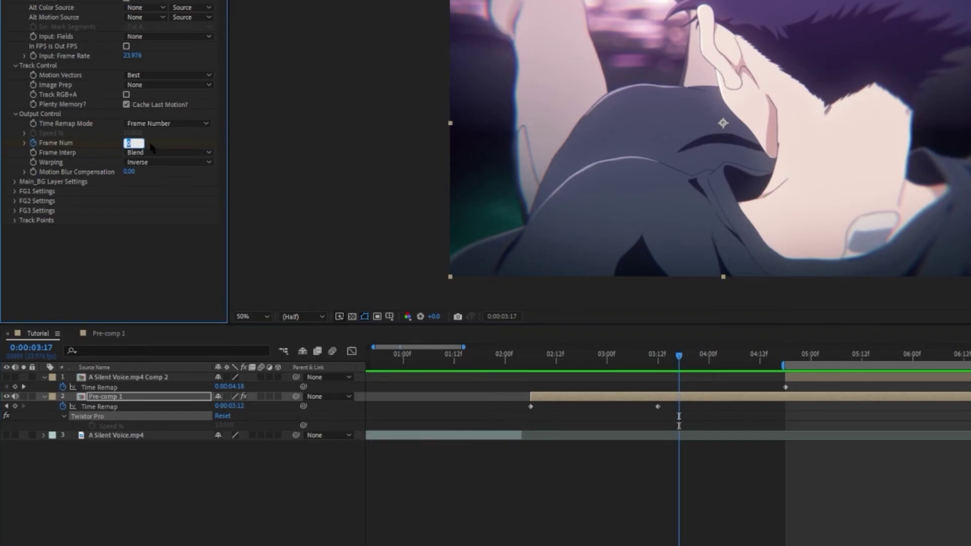
pyautogui.write('30')
pyautogui.press('Return')
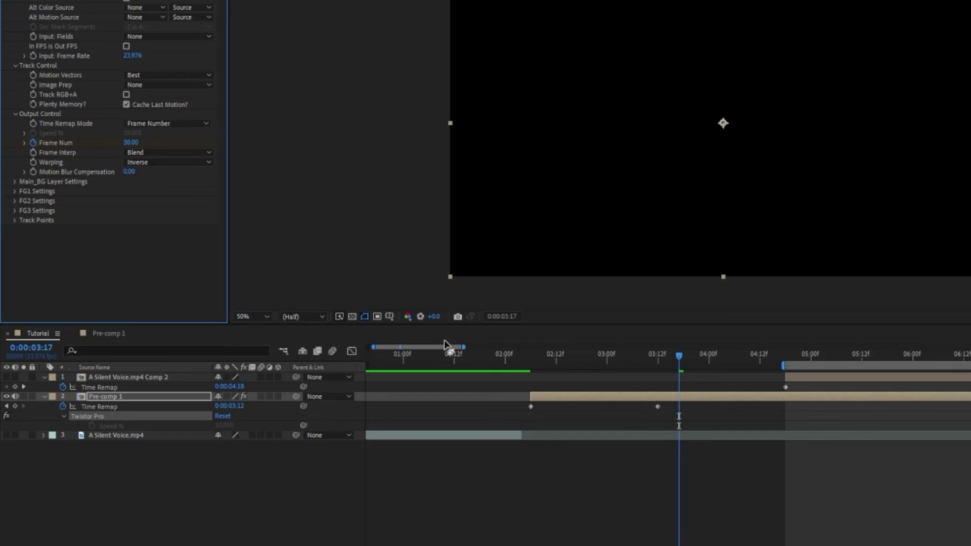
# - Change that Frame Num keyframe to 29, move it to 04:15, and return to 02:06
pyautogui.press('u')
pyautogui.press('u')
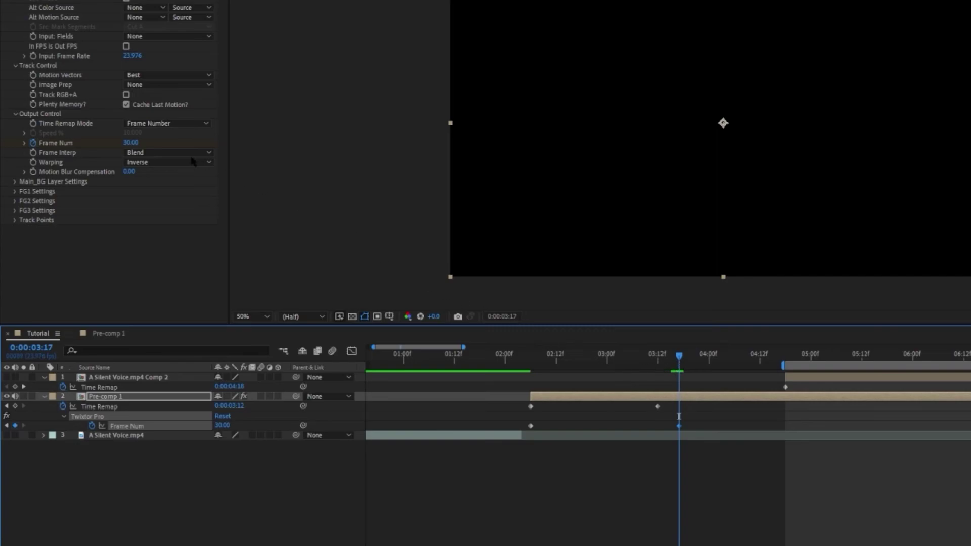
pyautogui.click(132, 143)
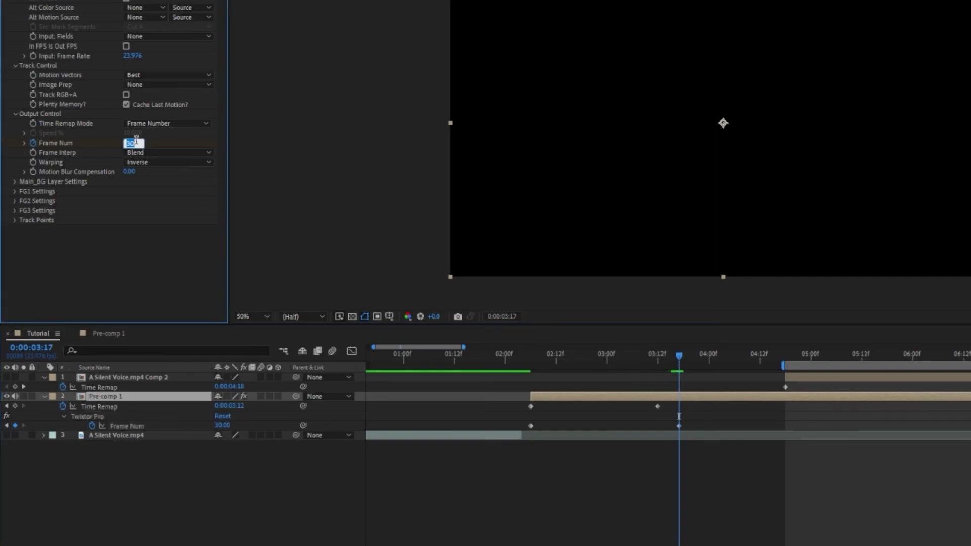
pyautogui.write('29')
pyautogui.press('Return')
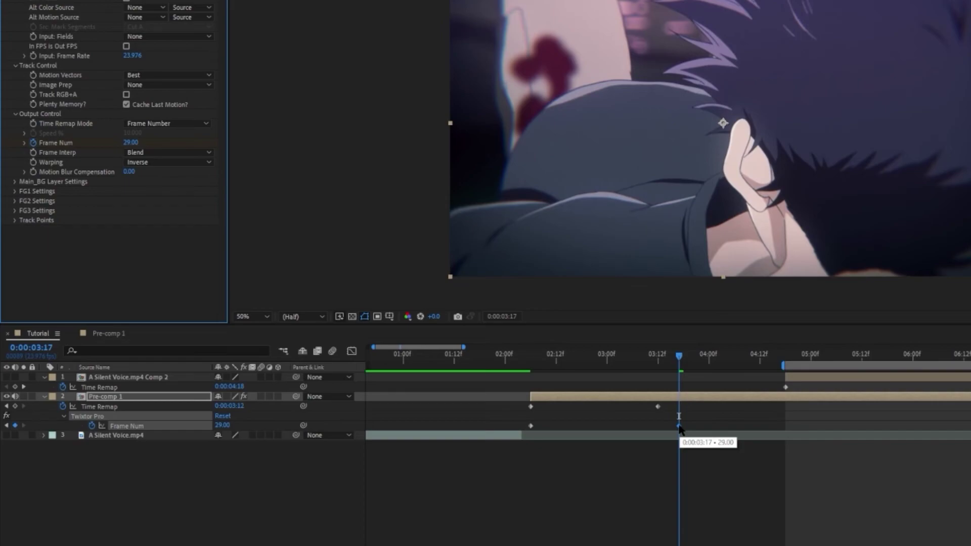
pyautogui.moveTo(679, 427); pyautogui.dragTo(773, 429)
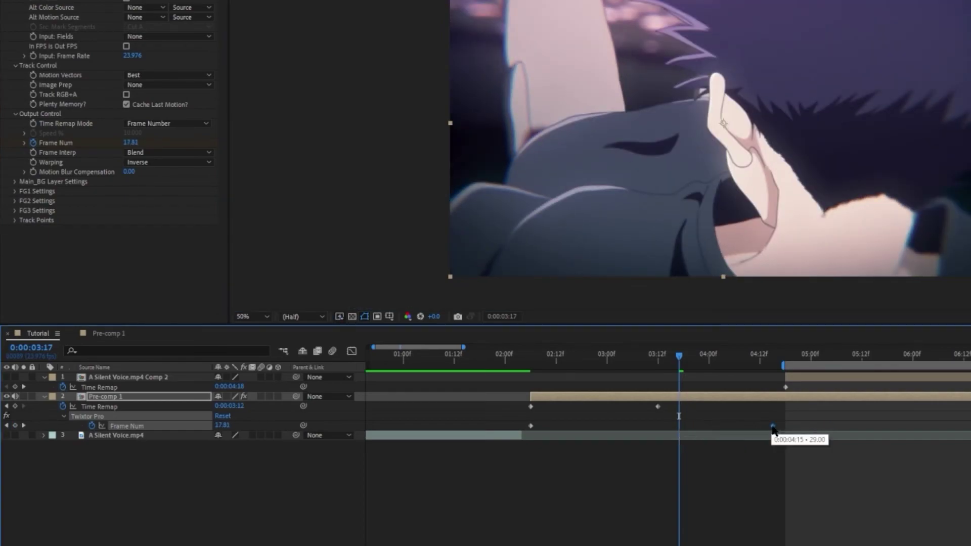
pyautogui.click(531, 355)
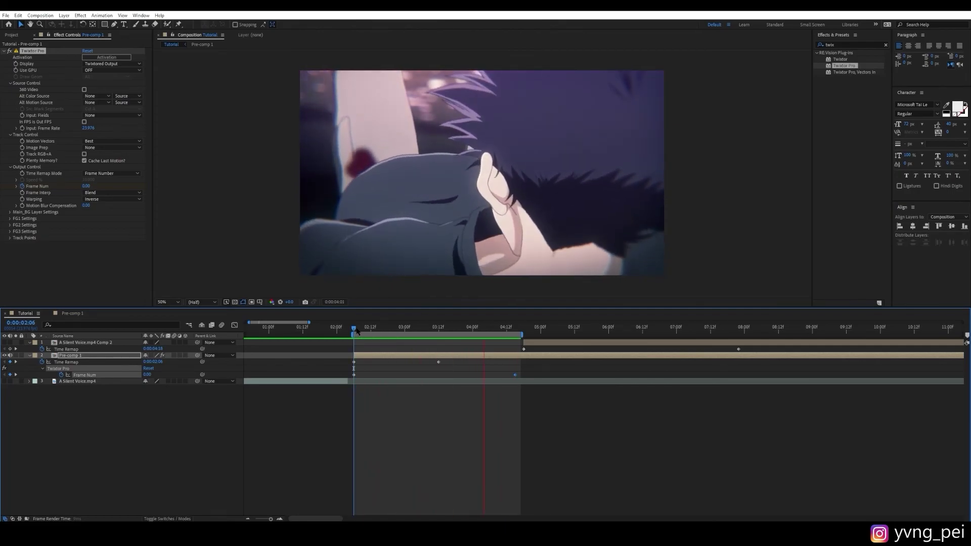
pyautogui.click(357, 329)
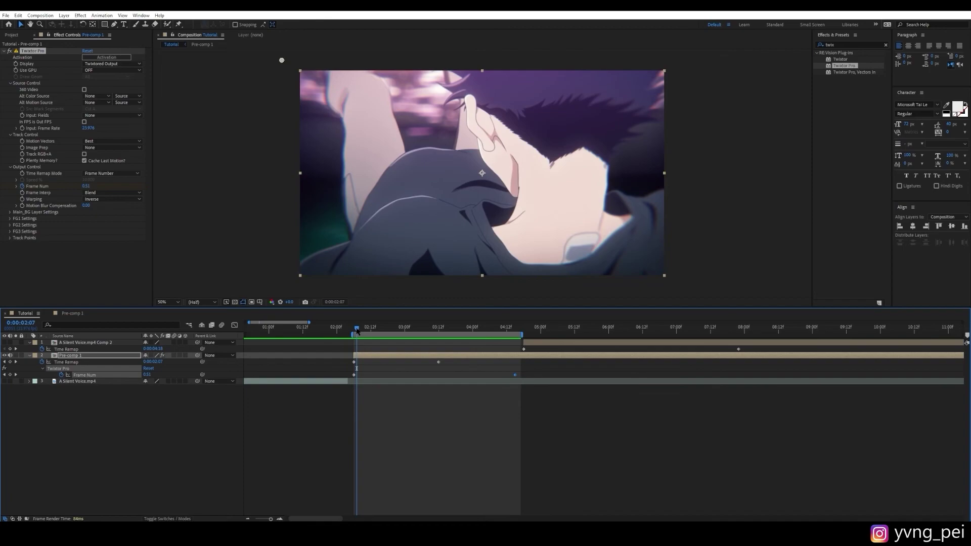
pyautogui.moveTo(352, 373); pyautogui.dragTo(530, 379)
pyautogui.click(422, 330)
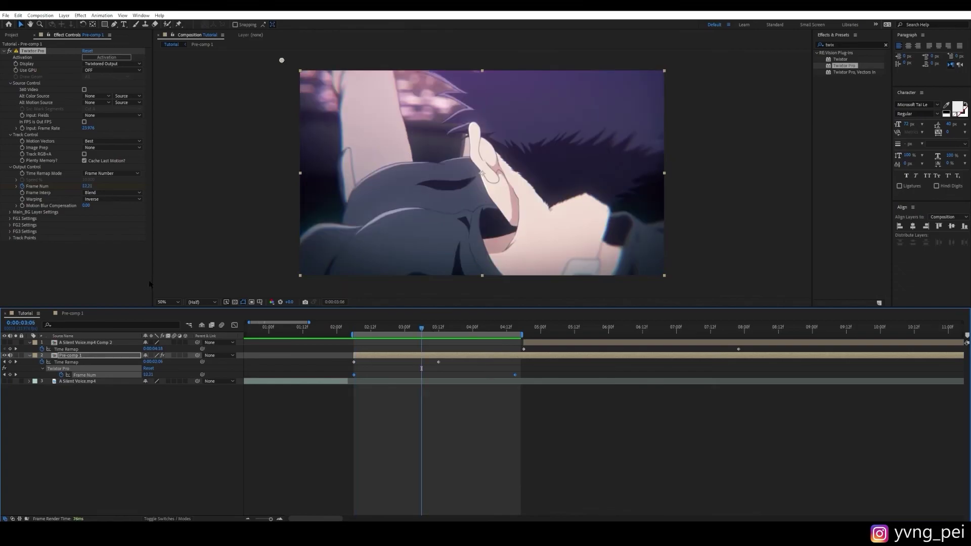